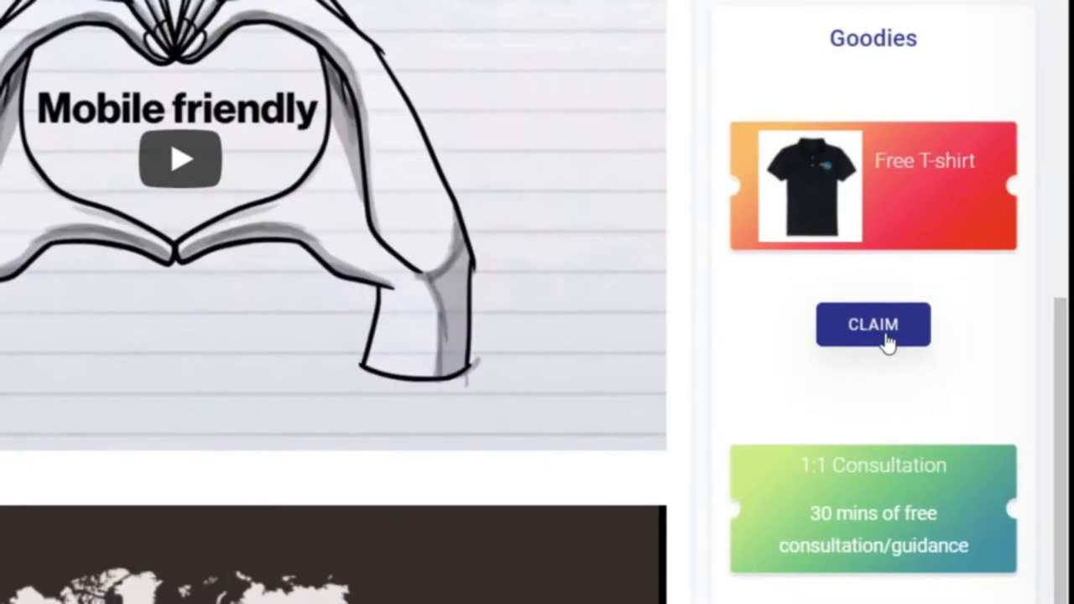
Claim the T-shirt goodie and post an update to the booth attendees.
{"action": "left_click", "coordinate": [885, 324]}
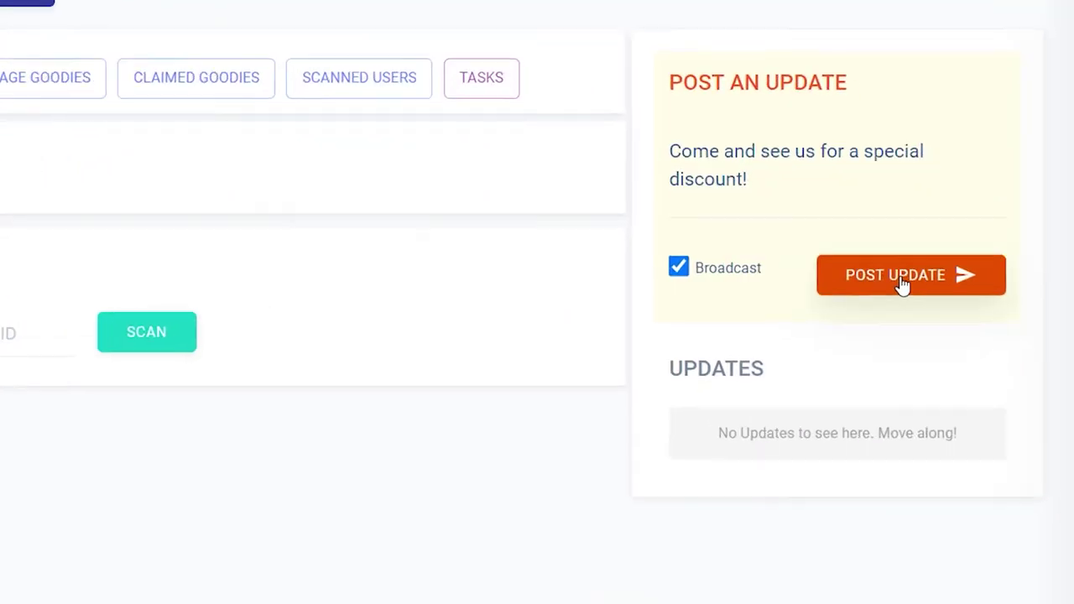
{"action": "left_click", "coordinate": [923, 273]}
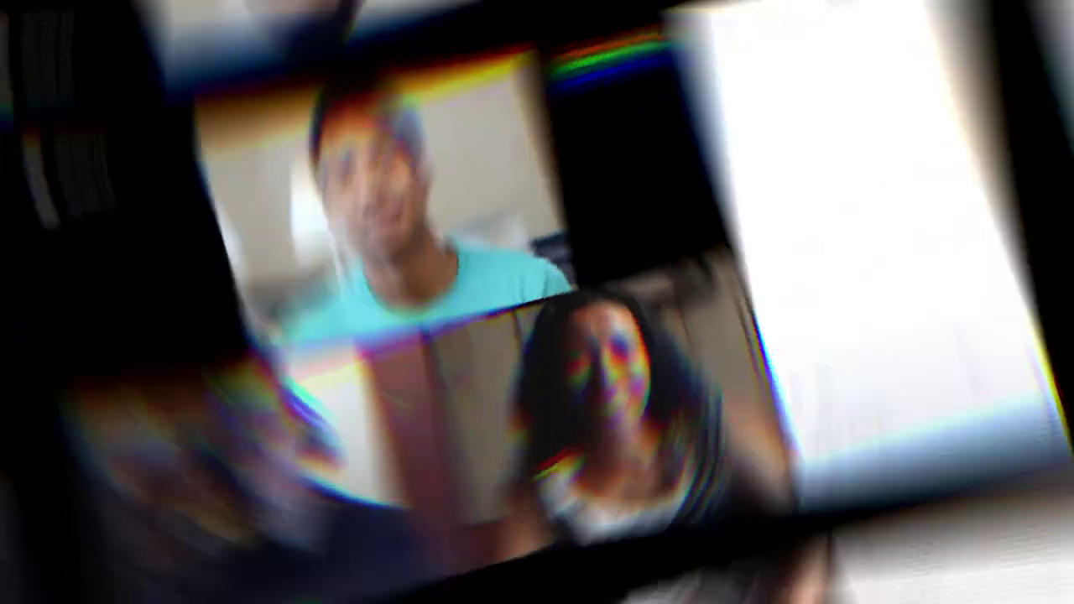
{"action": "type", "text": "are sharing"}
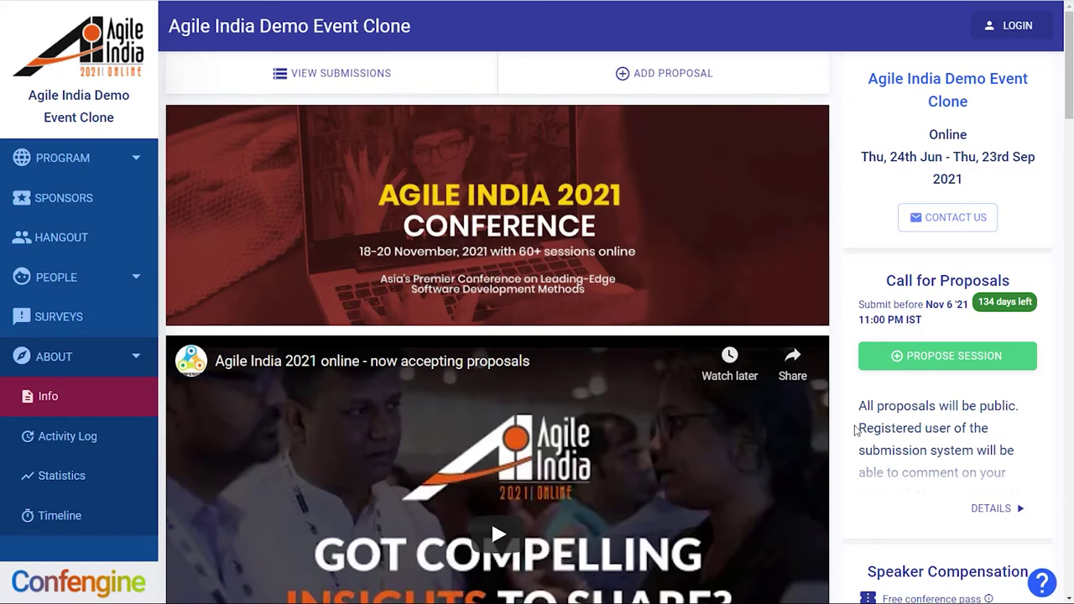
Go to the event's Sponsors list and enter the Digital Voice sponsor booth.
{"action": "scroll", "coordinate": [708, 308], "scroll_direction": "down", "scroll_amount": 6}
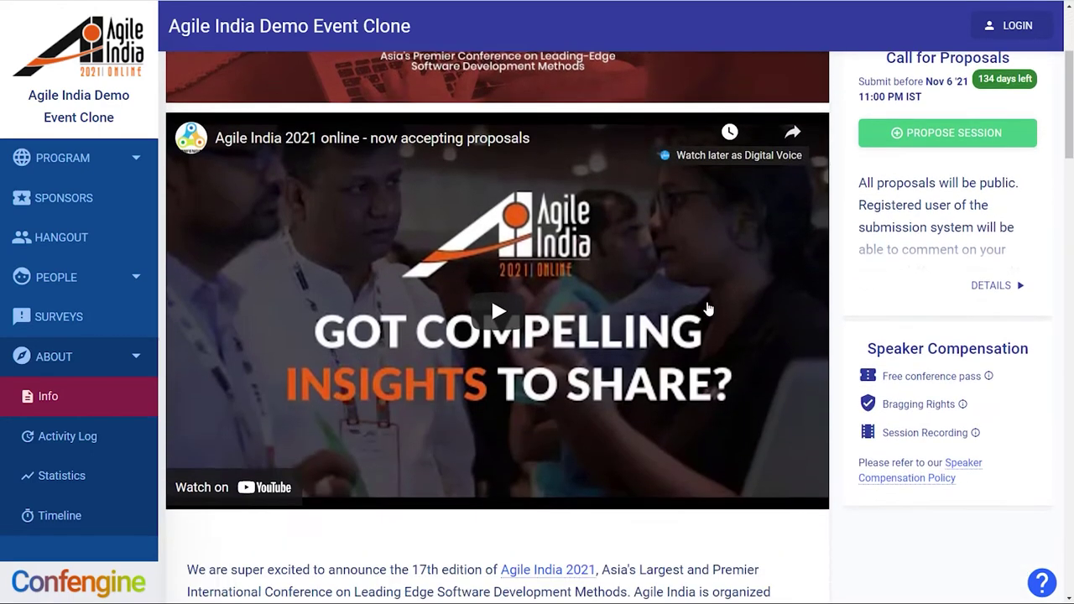
{"action": "scroll", "coordinate": [707, 308], "scroll_direction": "up", "scroll_amount": 5}
{"action": "scroll", "coordinate": [710, 308], "scroll_direction": "up", "scroll_amount": 1}
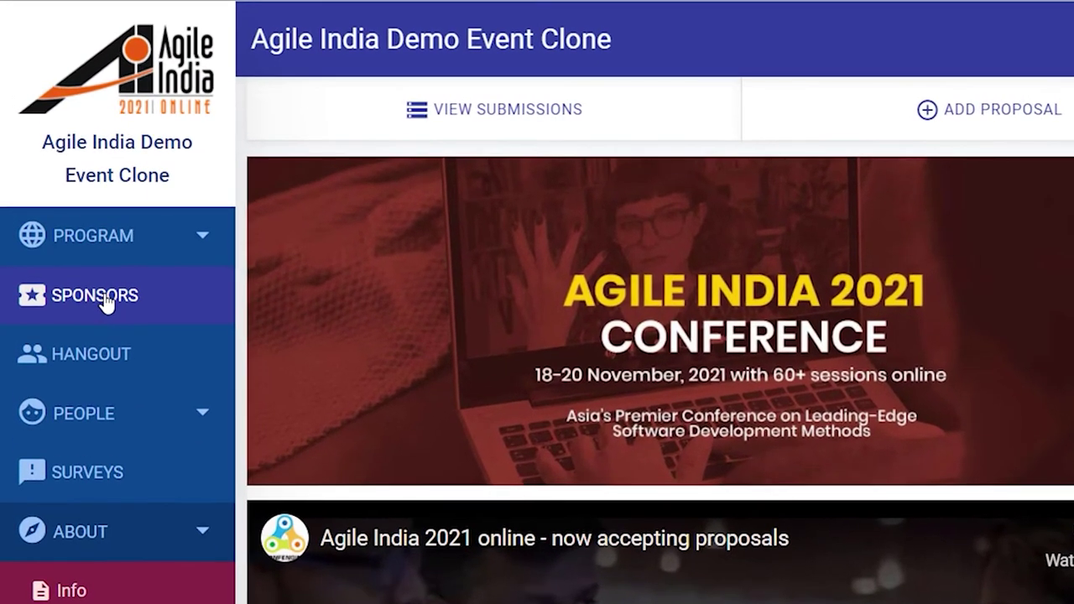
{"action": "left_click", "coordinate": [105, 302]}
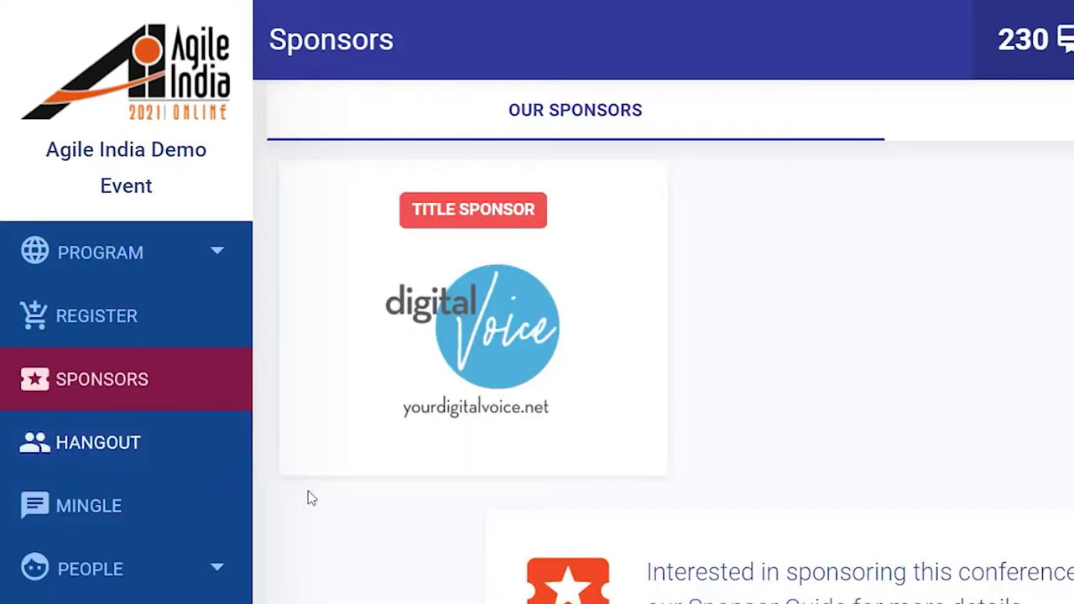
{"action": "left_click", "coordinate": [517, 306]}
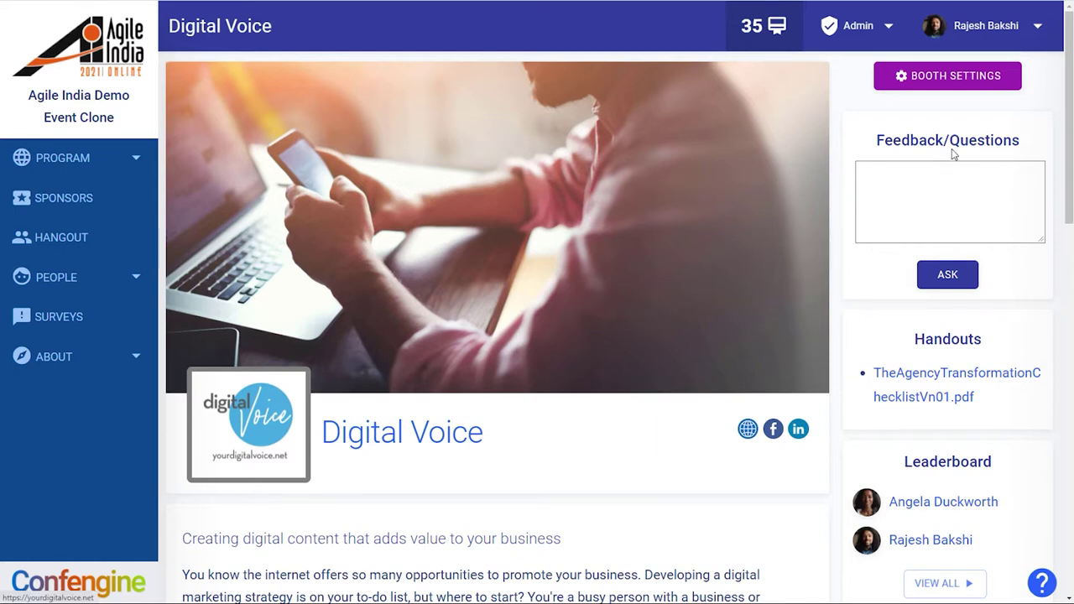
Try the feedback box, then review the booth's description, tags and embedded video.
{"action": "left_click", "coordinate": [939, 191]}
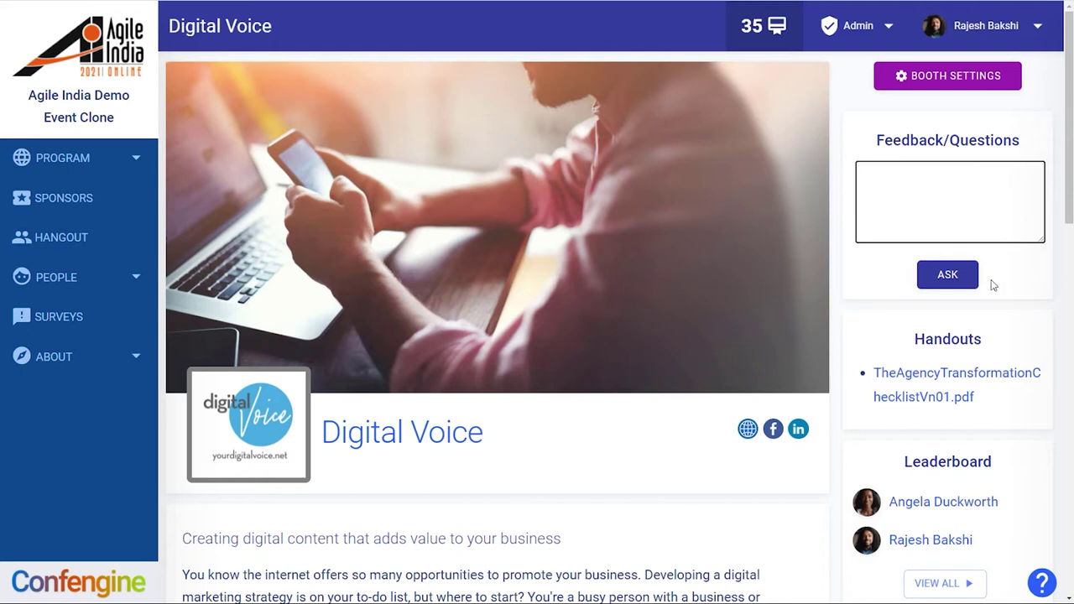
{"action": "left_click", "coordinate": [1018, 294]}
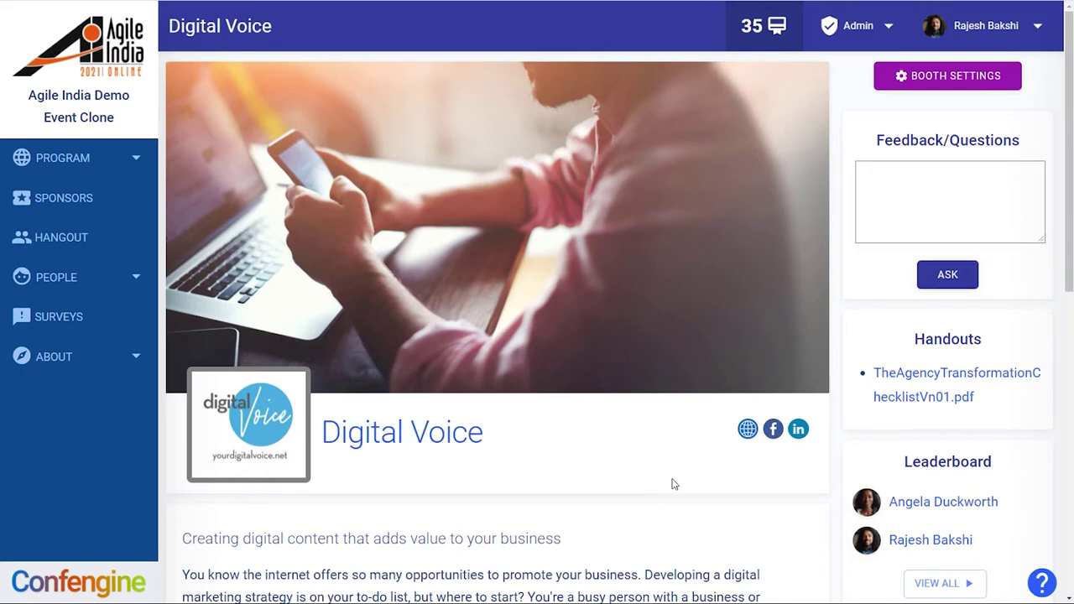
{"action": "scroll", "coordinate": [672, 491], "scroll_direction": "down", "scroll_amount": 2}
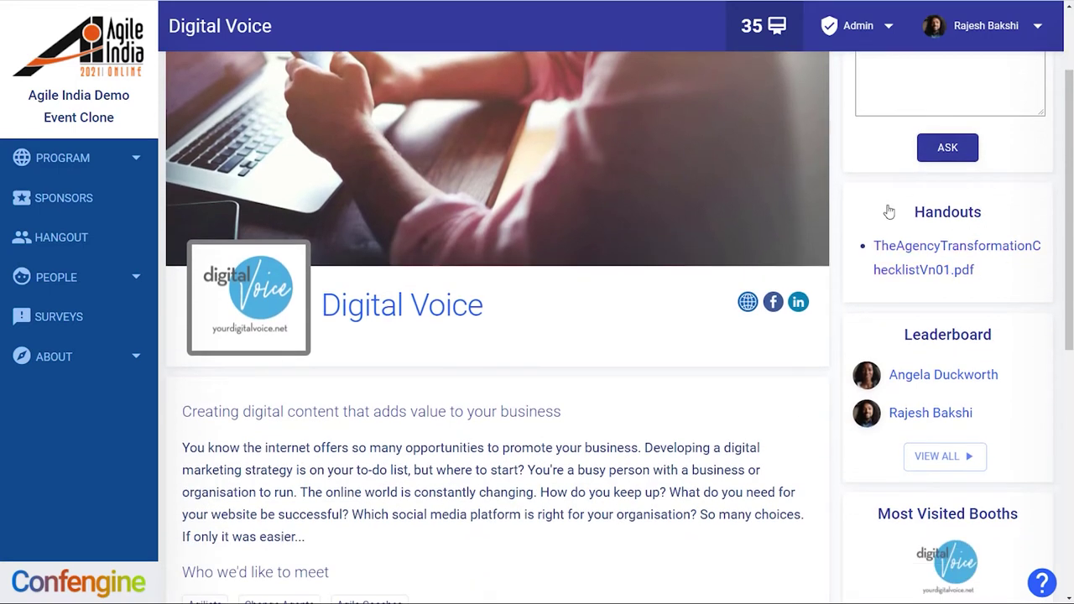
{"action": "scroll", "coordinate": [598, 379], "scroll_direction": "down", "scroll_amount": 3}
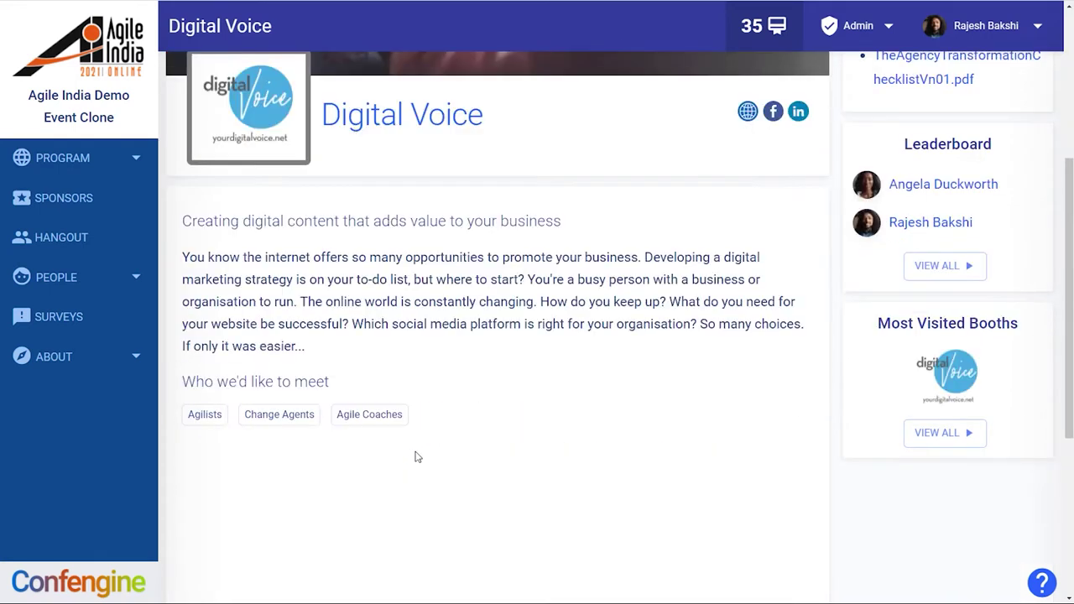
{"action": "scroll", "coordinate": [480, 437], "scroll_direction": "down", "scroll_amount": 3}
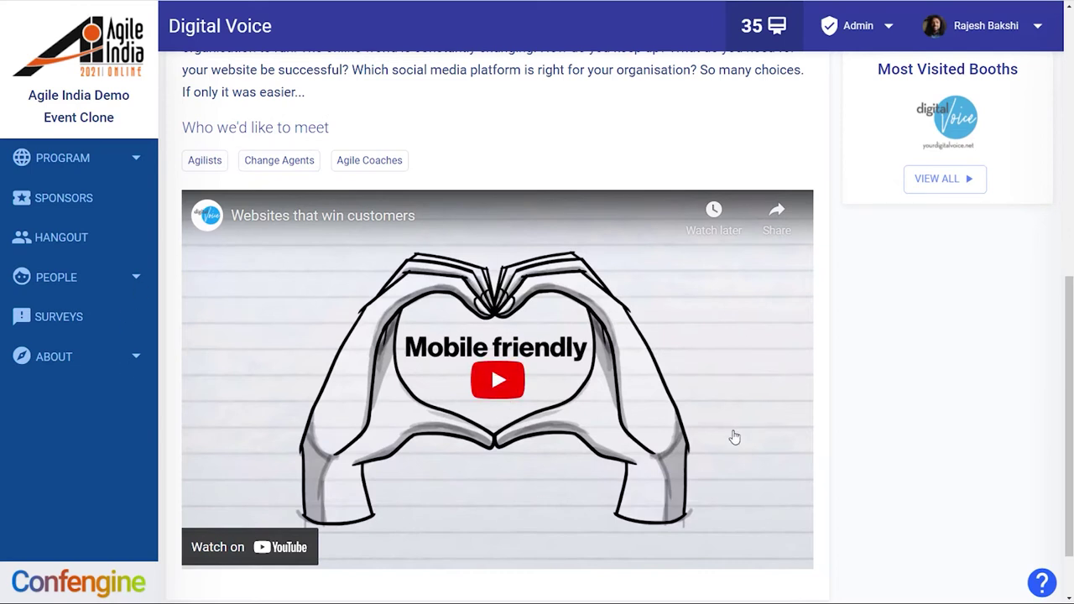
{"action": "scroll", "coordinate": [504, 473], "scroll_direction": "down", "scroll_amount": 2}
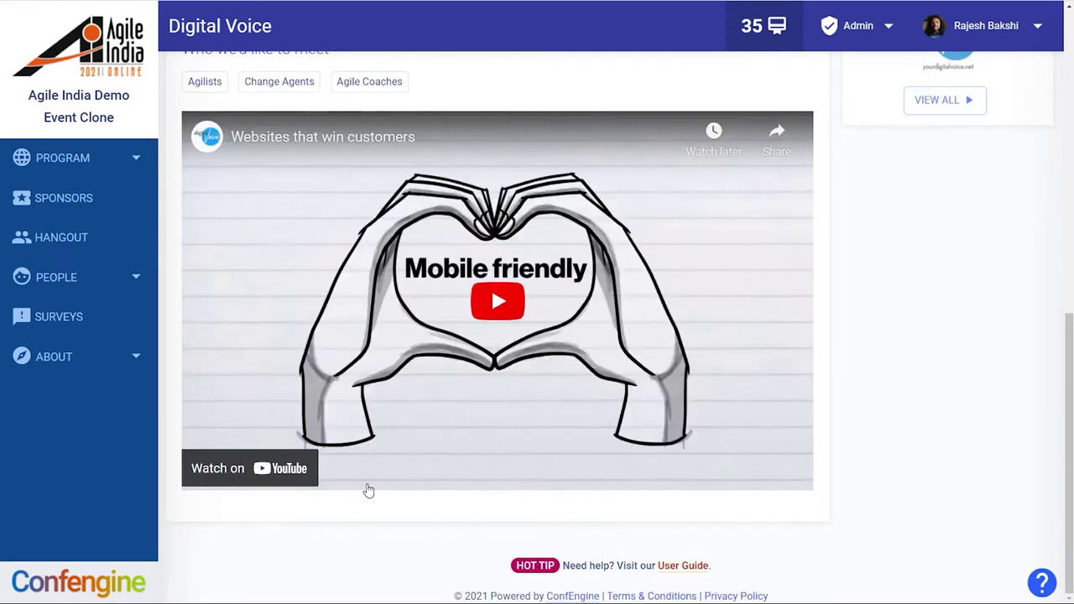
{"action": "scroll", "coordinate": [557, 449], "scroll_direction": "up", "scroll_amount": 10}
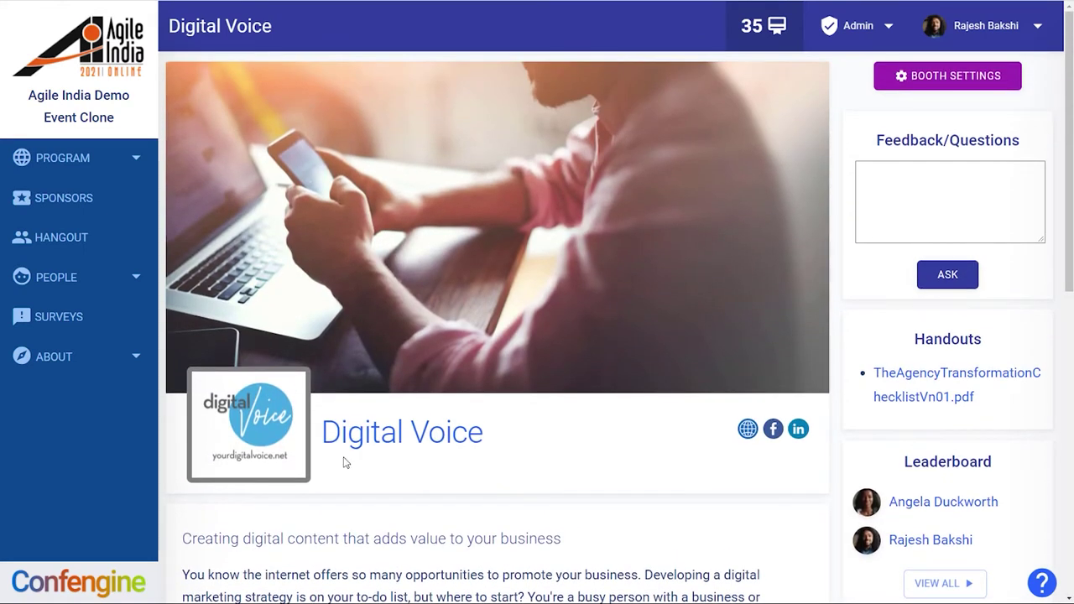
Bring up the Update Digital Voice Details form from the booth's management settings.
{"action": "left_click", "coordinate": [946, 93]}
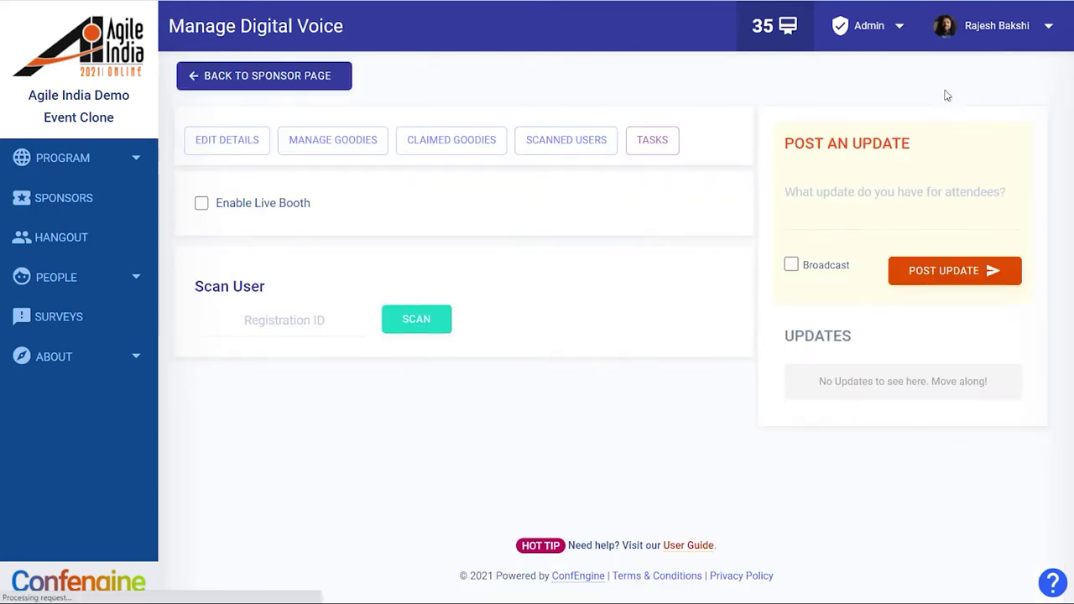
{"action": "left_click", "coordinate": [226, 143]}
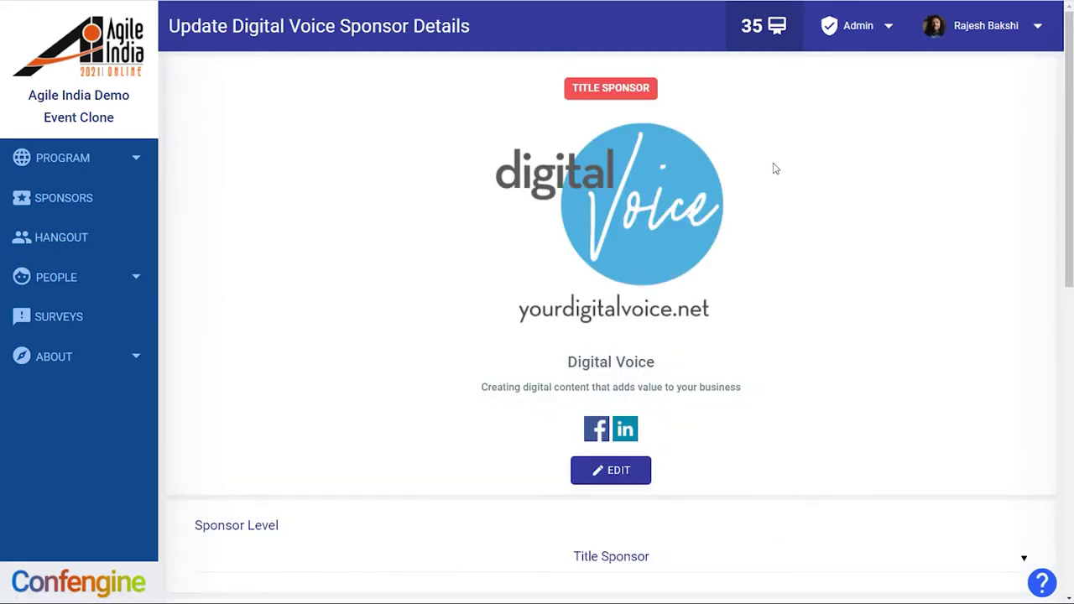
{"action": "scroll", "coordinate": [760, 286], "scroll_direction": "down", "scroll_amount": 2}
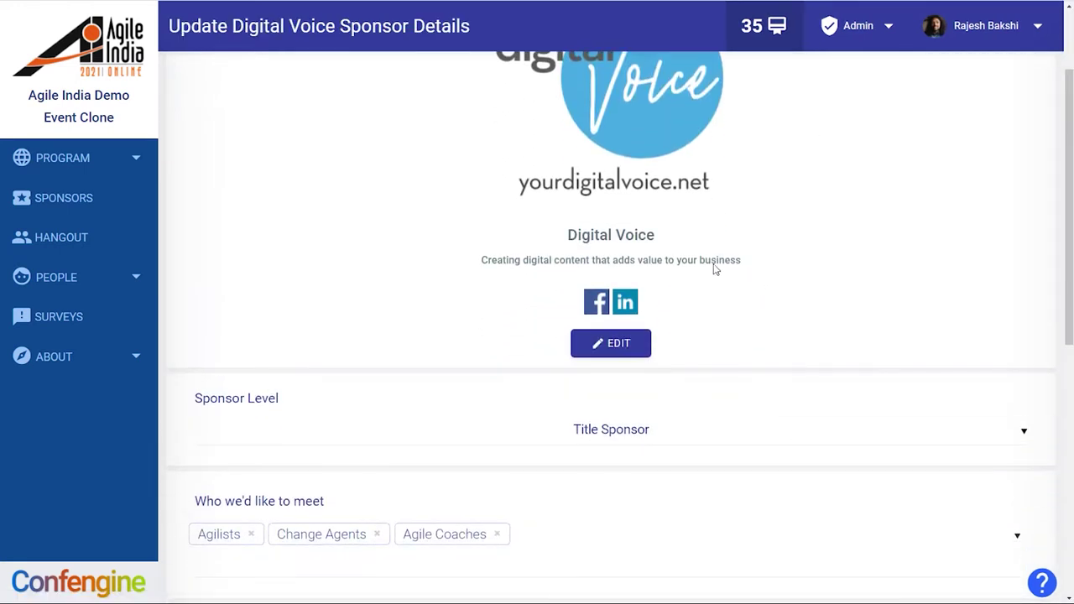
{"action": "left_click", "coordinate": [625, 347]}
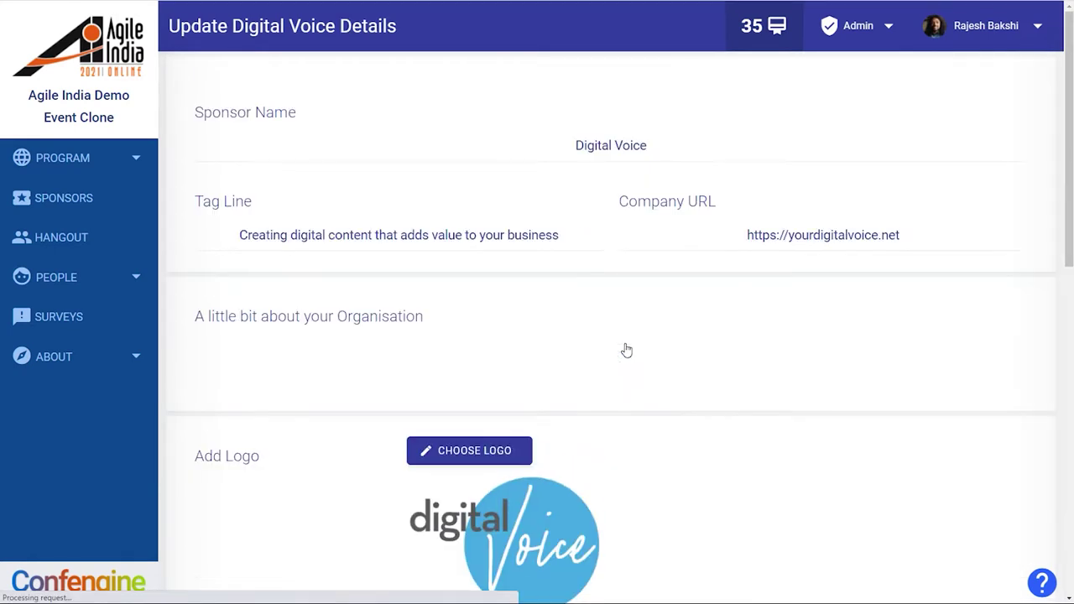
Add the 'Digital 2020 Global Digital Overview' SlideShare link to the Slides field and save.
{"action": "scroll", "coordinate": [753, 330], "scroll_direction": "down", "scroll_amount": 2}
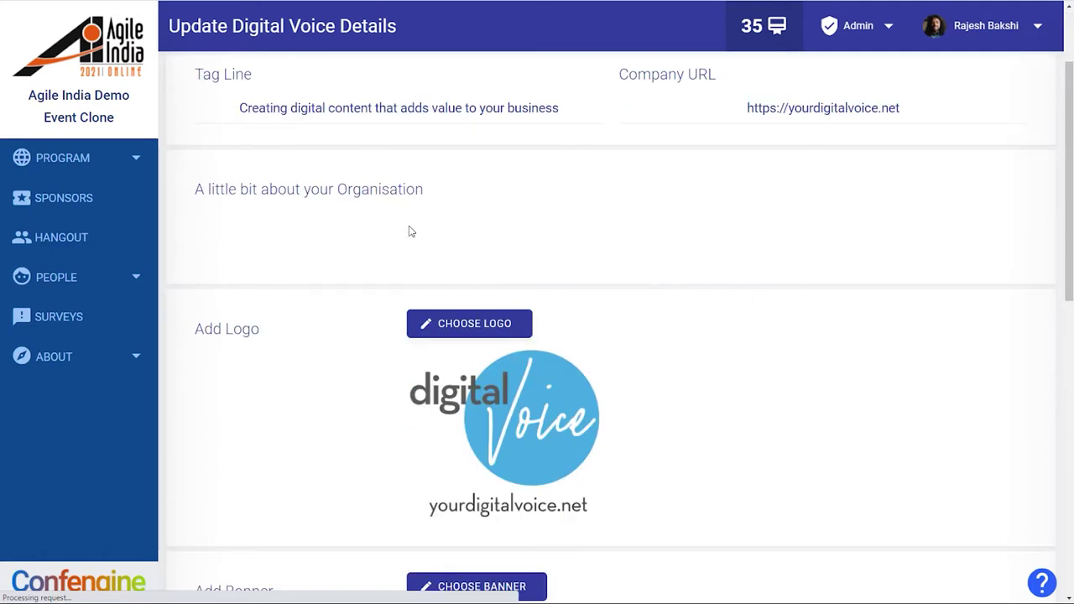
{"action": "scroll", "coordinate": [830, 309], "scroll_direction": "down", "scroll_amount": 5}
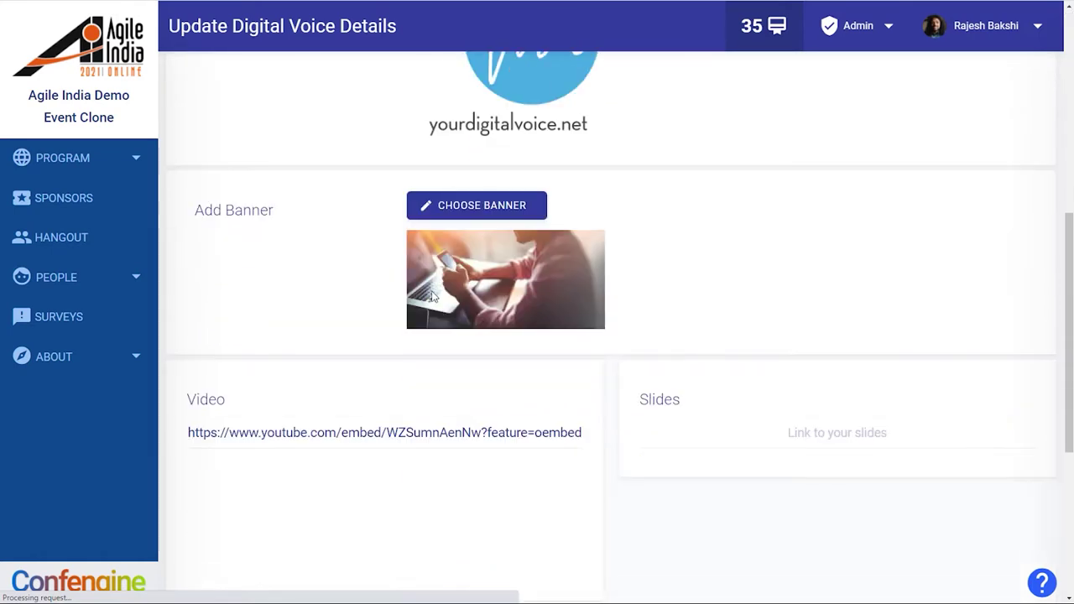
{"action": "scroll", "coordinate": [726, 266], "scroll_direction": "down", "scroll_amount": 2}
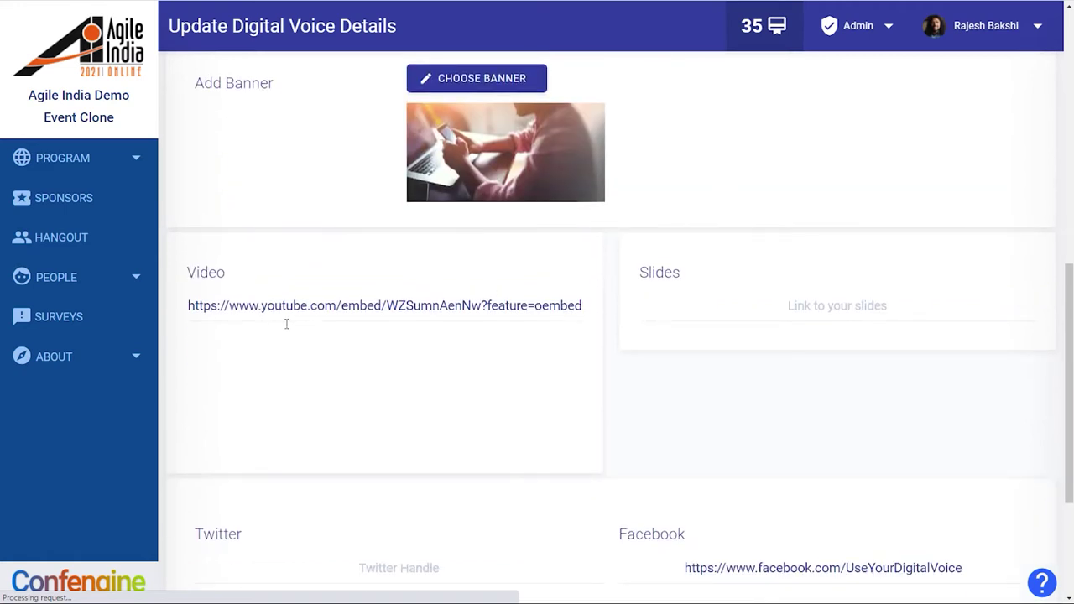
{"action": "scroll", "coordinate": [294, 333], "scroll_direction": "down", "scroll_amount": 1}
{"action": "scroll", "coordinate": [846, 240], "scroll_direction": "down", "scroll_amount": 1}
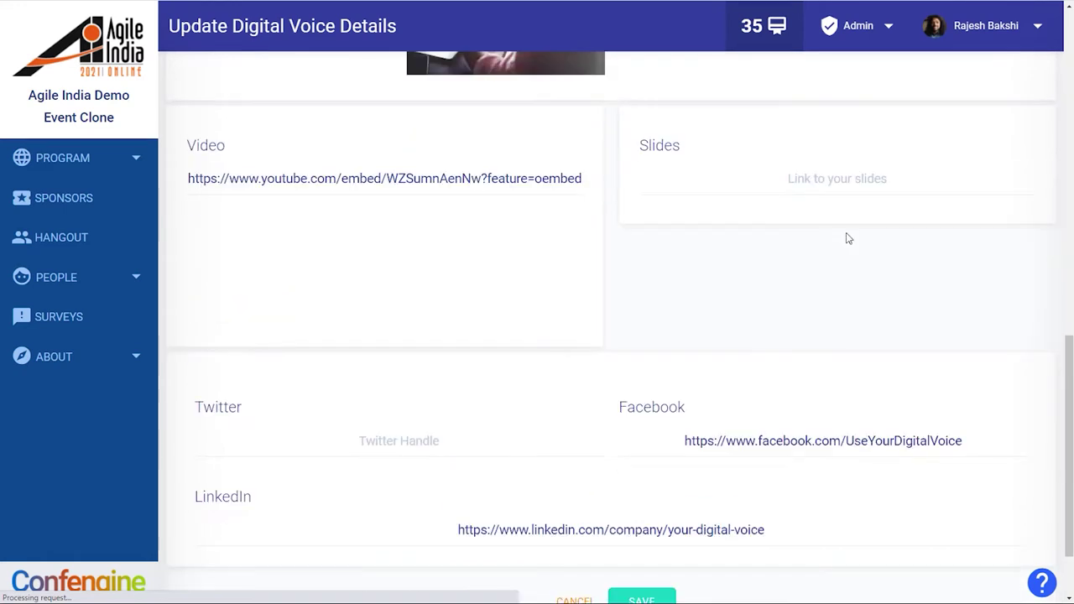
{"action": "left_click", "coordinate": [767, 185]}
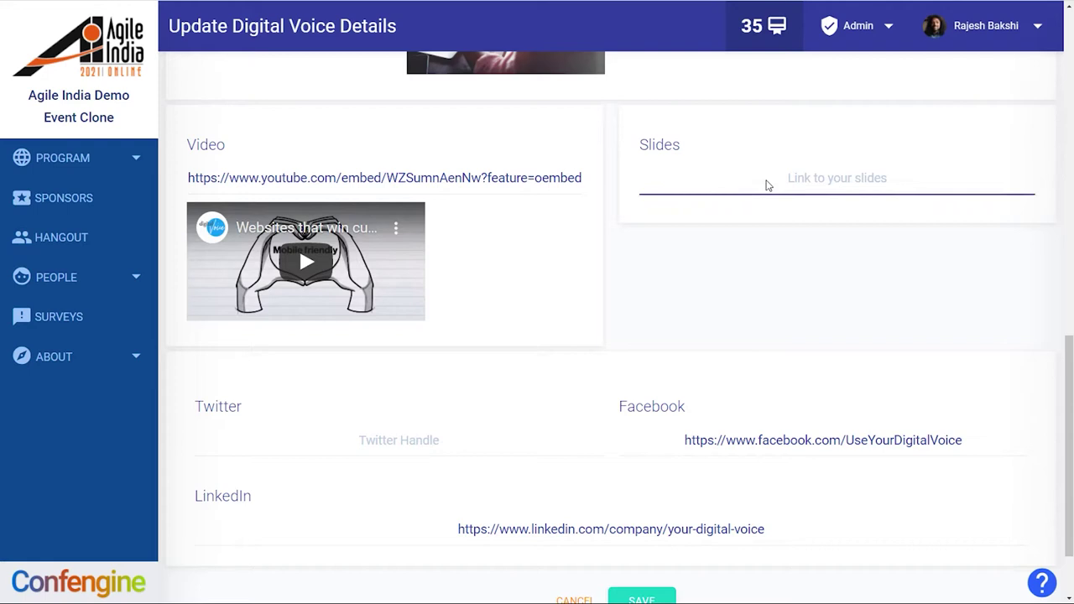
{"action": "key", "text": "ctrl+v"}
{"action": "left_click", "coordinate": [791, 259]}
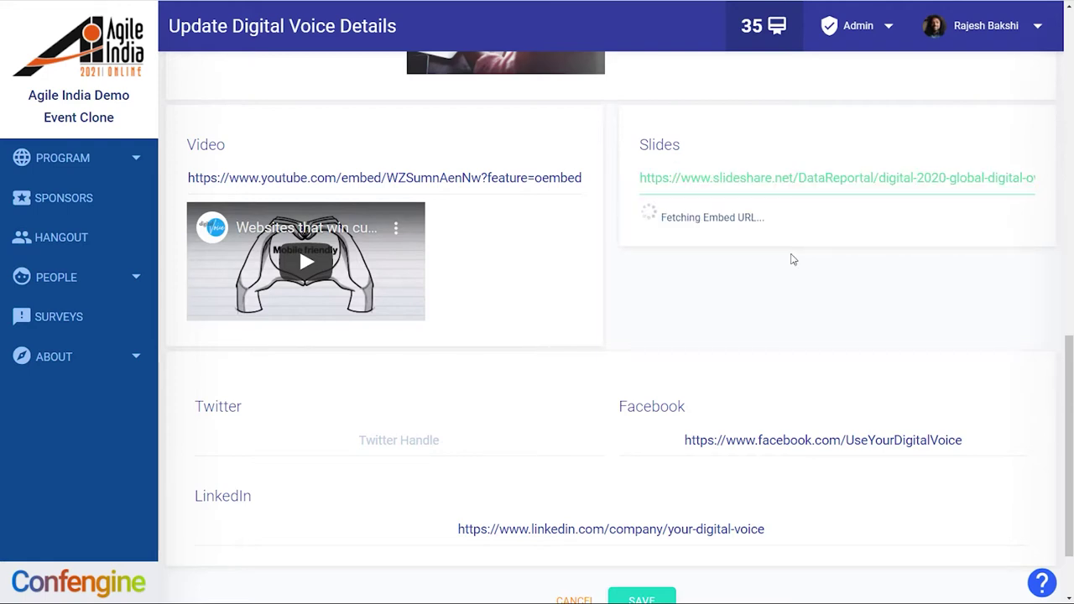
{"action": "scroll", "coordinate": [579, 414], "scroll_direction": "down", "scroll_amount": 3}
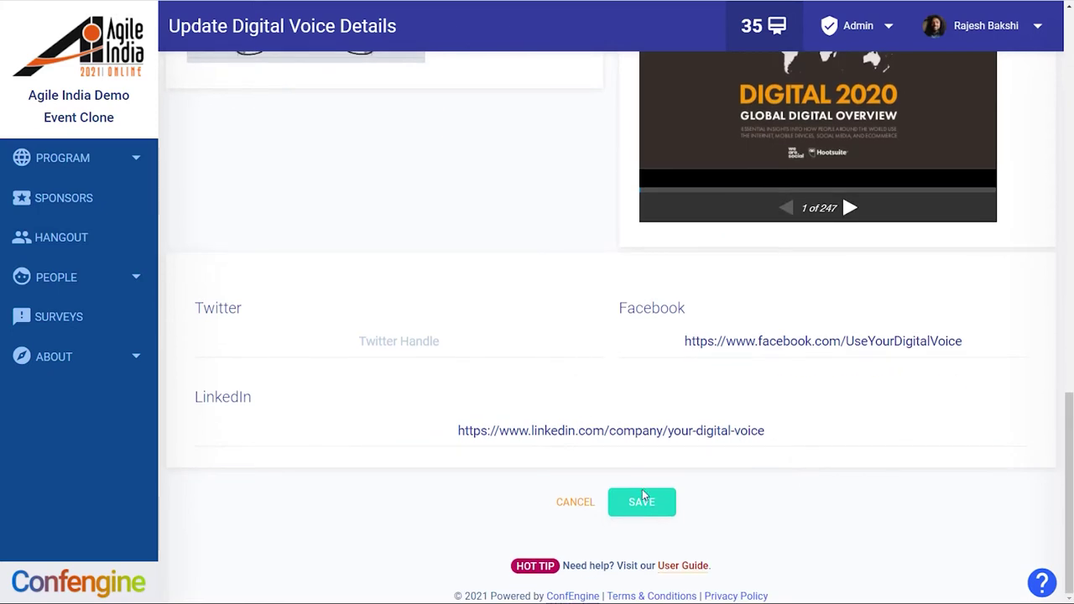
{"action": "left_click", "coordinate": [644, 501]}
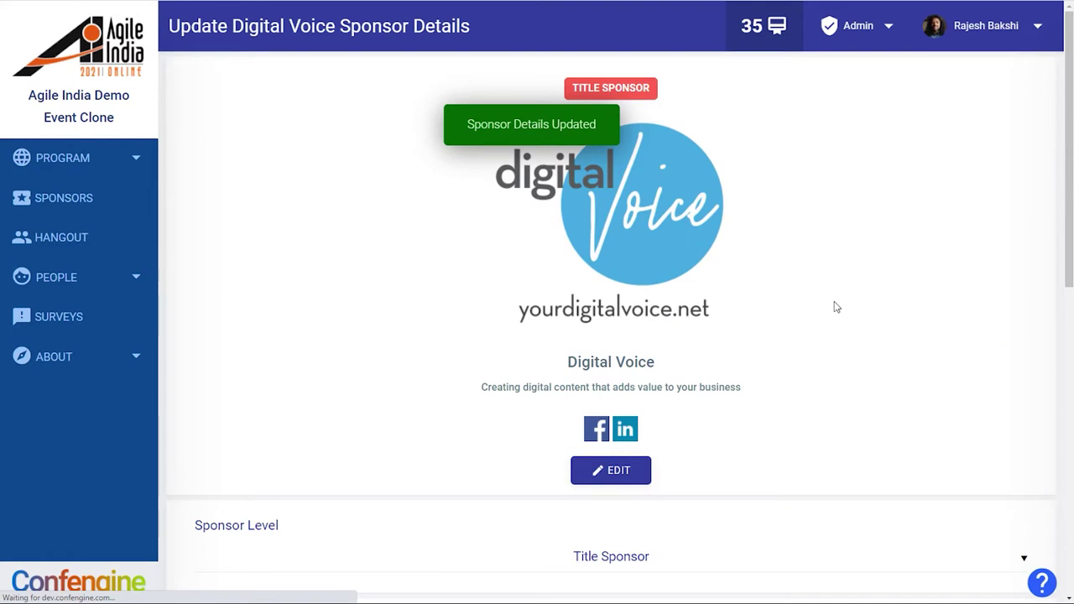
Submit the Digital Voice details with UPDATE DETAILS and return to the booth page.
{"action": "scroll", "coordinate": [836, 308], "scroll_direction": "down", "scroll_amount": 5}
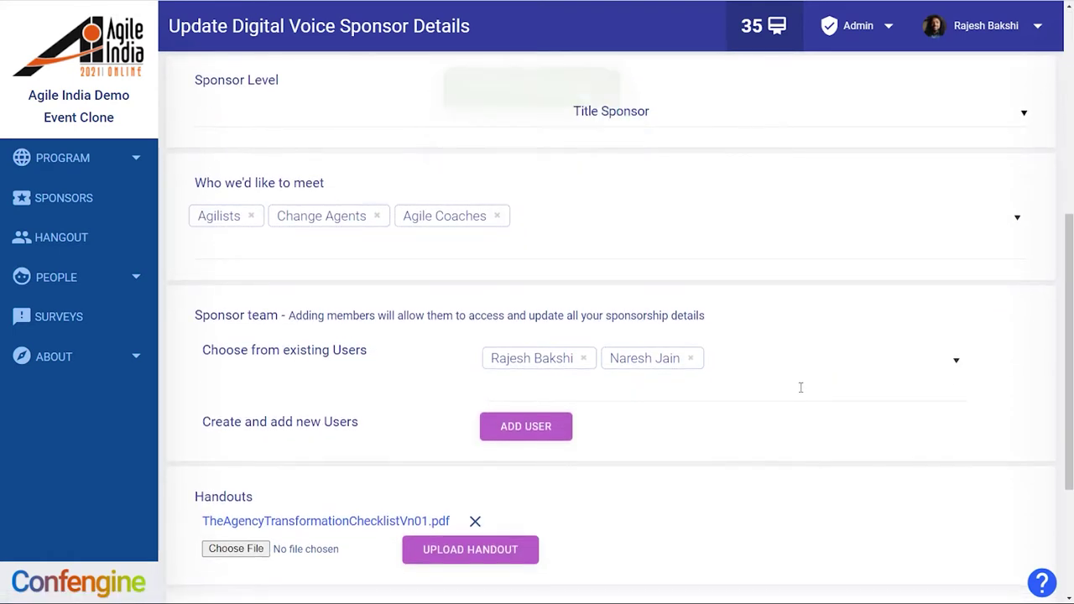
{"action": "scroll", "coordinate": [801, 387], "scroll_direction": "down", "scroll_amount": 2}
{"action": "scroll", "coordinate": [801, 387], "scroll_direction": "down", "scroll_amount": 1}
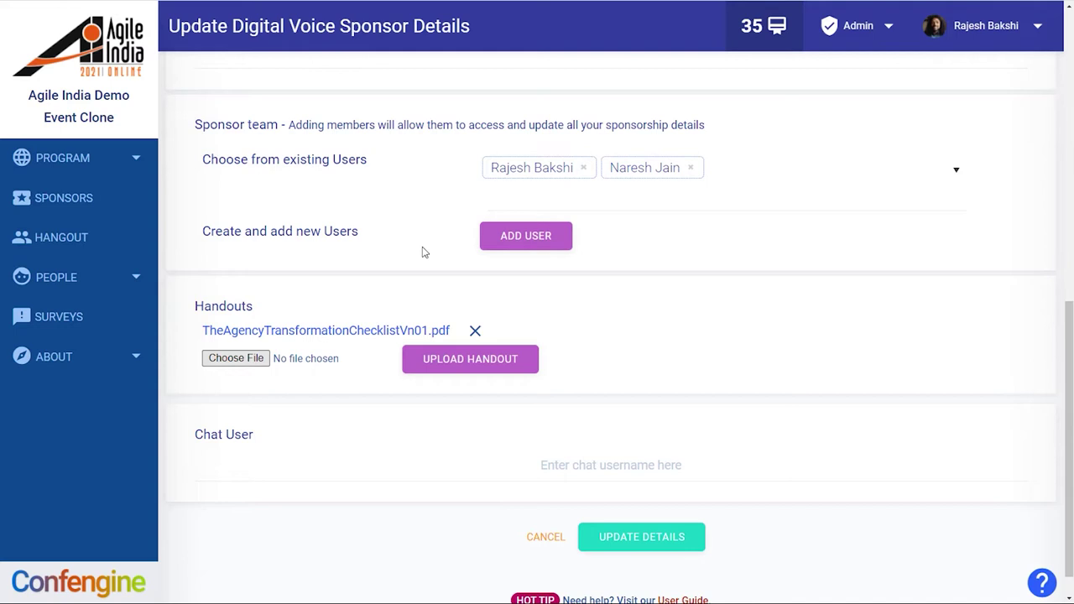
{"action": "scroll", "coordinate": [424, 255], "scroll_direction": "down", "scroll_amount": 1}
{"action": "left_click", "coordinate": [664, 510]}
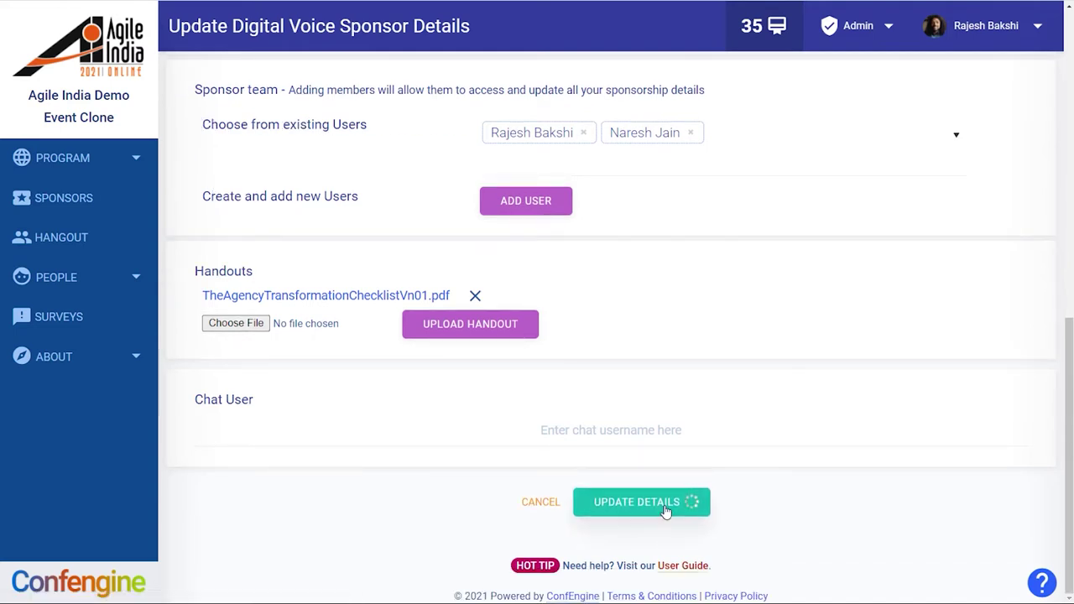
{"action": "scroll", "coordinate": [553, 421], "scroll_direction": "down", "scroll_amount": 3}
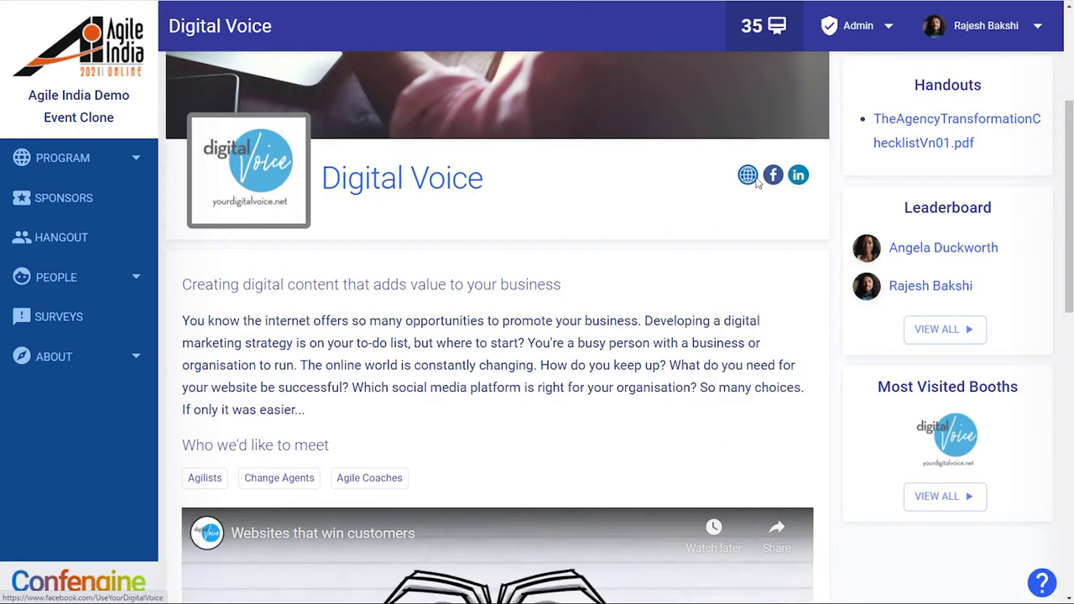
{"action": "scroll", "coordinate": [552, 422], "scroll_direction": "down", "scroll_amount": 8}
{"action": "scroll", "coordinate": [747, 435], "scroll_direction": "down", "scroll_amount": 2}
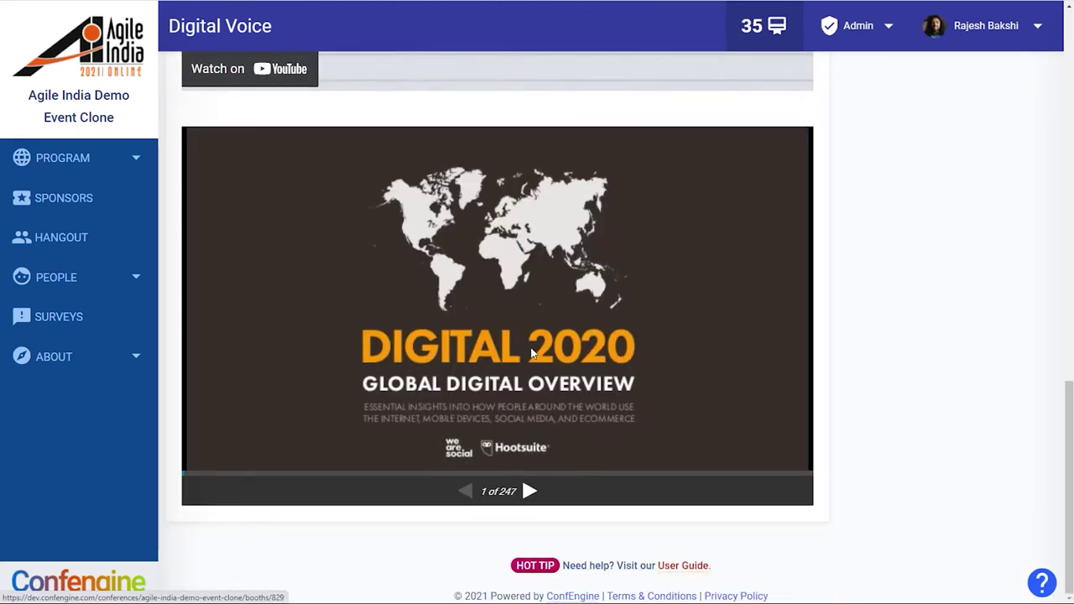
{"action": "scroll", "coordinate": [556, 330], "scroll_direction": "up", "scroll_amount": 5}
{"action": "scroll", "coordinate": [541, 338], "scroll_direction": "up", "scroll_amount": 5}
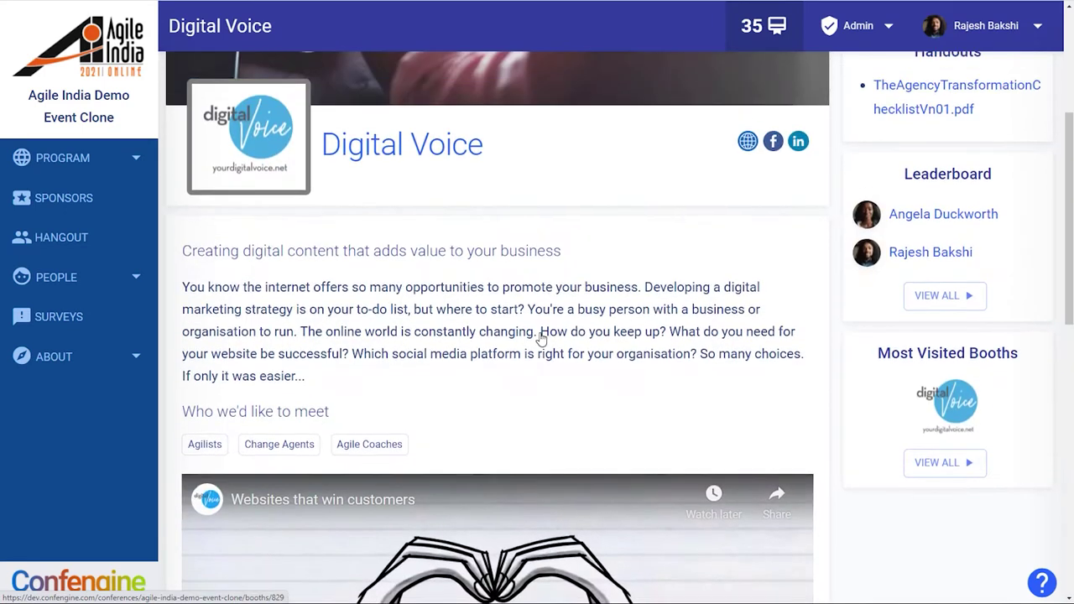
{"action": "scroll", "coordinate": [542, 337], "scroll_direction": "up", "scroll_amount": 3}
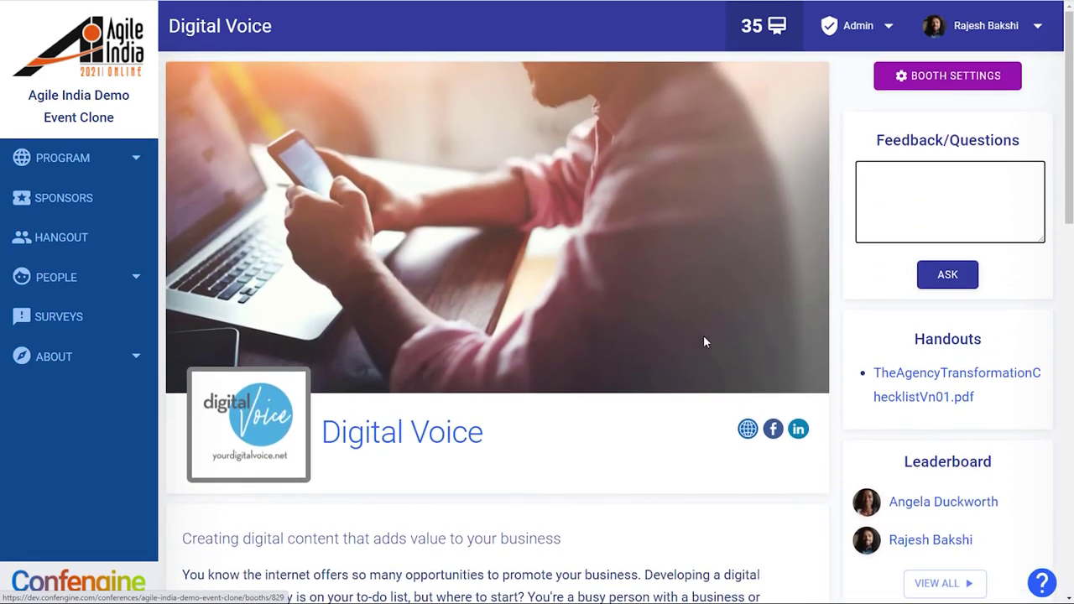
Tick Enable Live Booth in the booth settings and return to the sponsor page.
{"action": "left_click", "coordinate": [954, 80]}
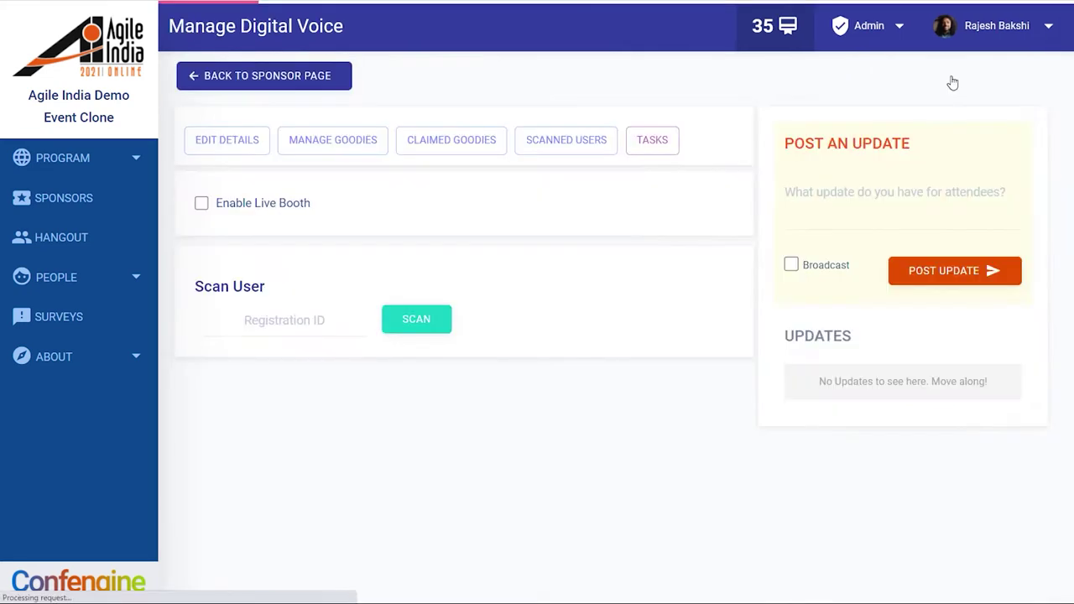
{"action": "left_click", "coordinate": [203, 205]}
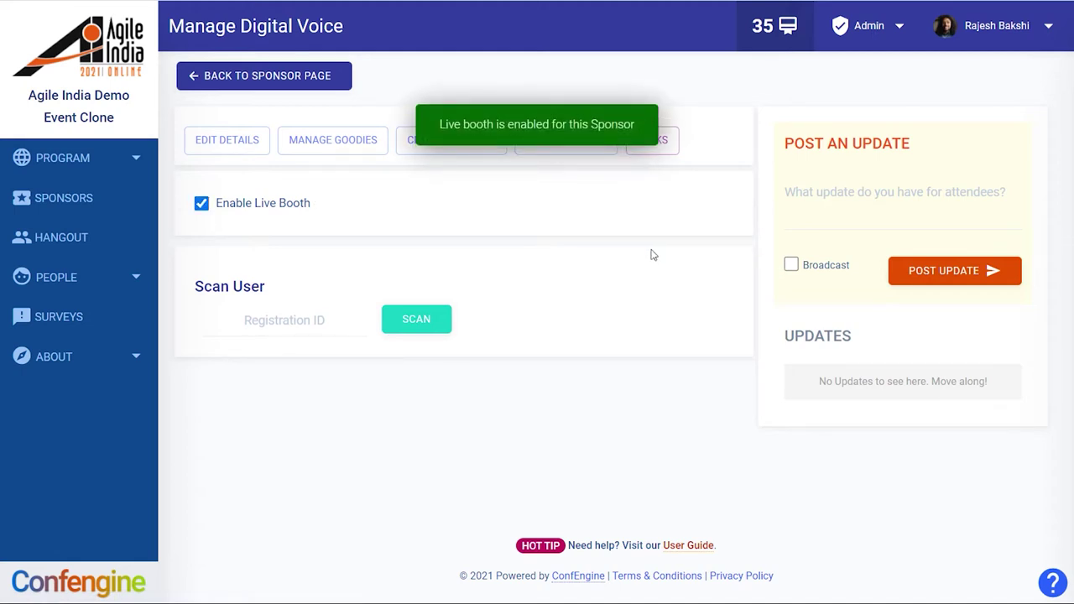
{"action": "left_click", "coordinate": [321, 78]}
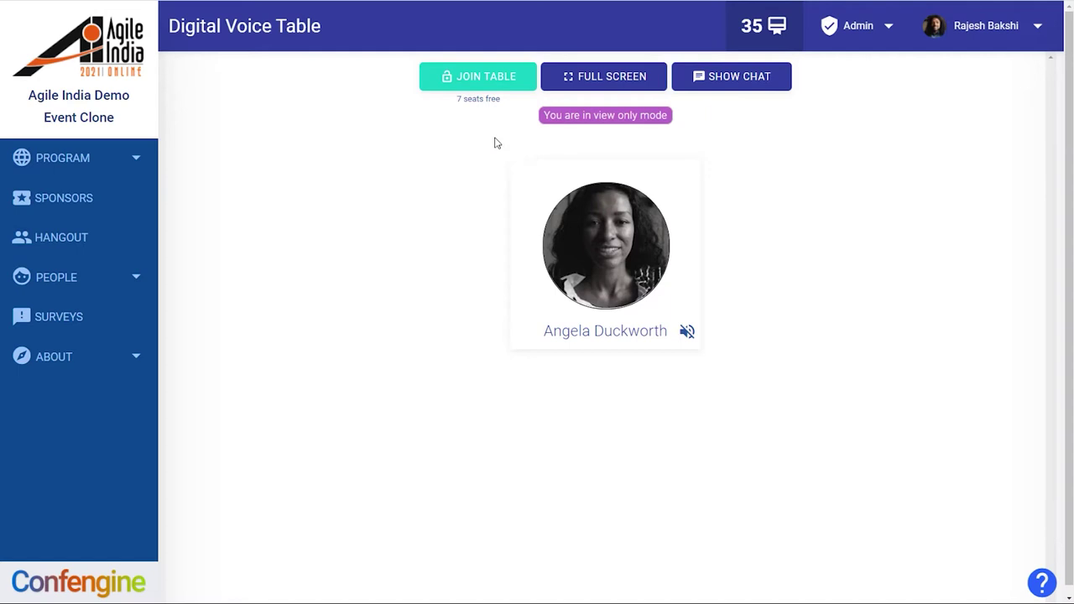
Join the Digital Voice table with the microphone unmuted and camera on.
{"action": "left_click", "coordinate": [487, 75]}
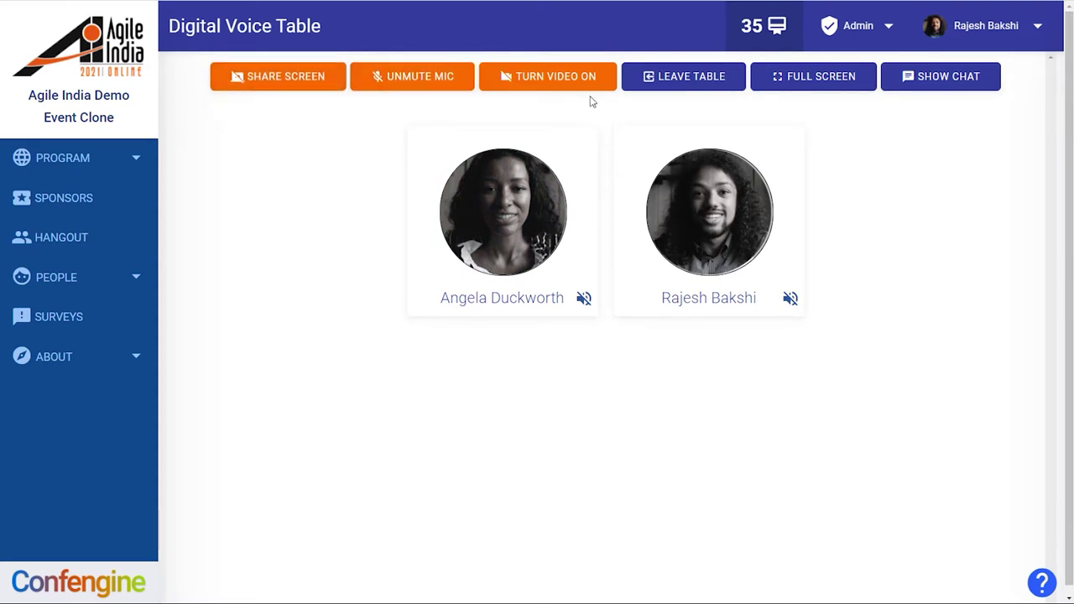
{"action": "left_click", "coordinate": [422, 82]}
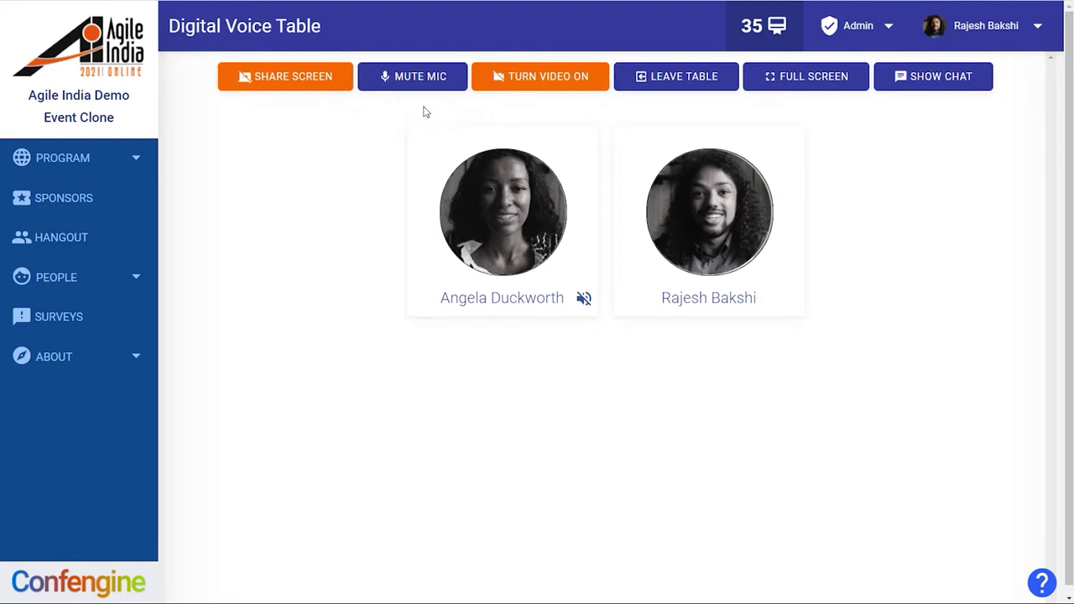
{"action": "left_click", "coordinate": [545, 79]}
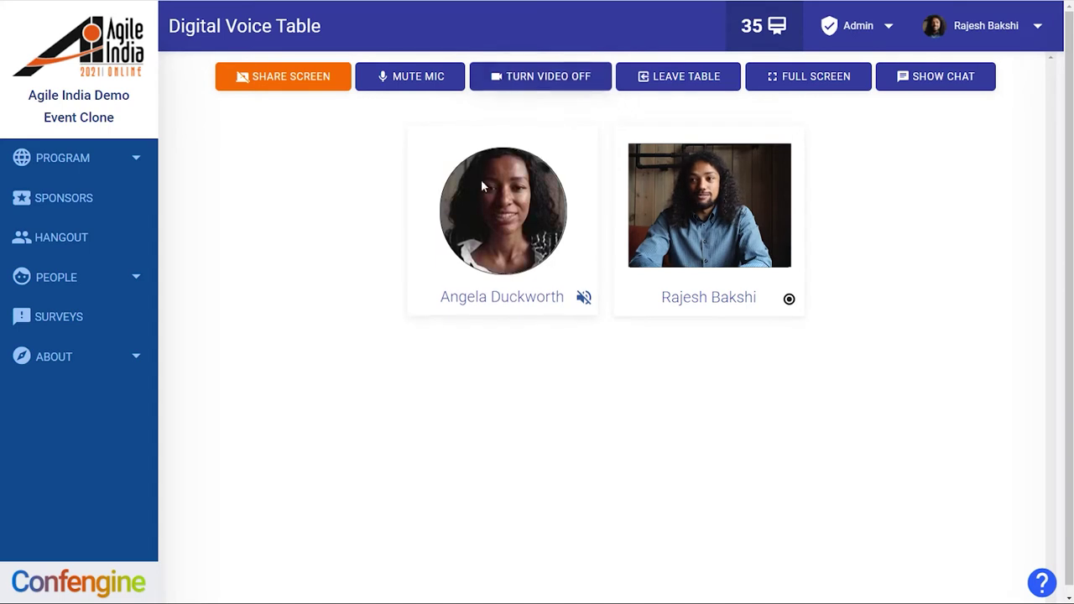
Share the entire screen to the table, briefly enlarging the shared tile.
{"action": "left_click", "coordinate": [290, 77]}
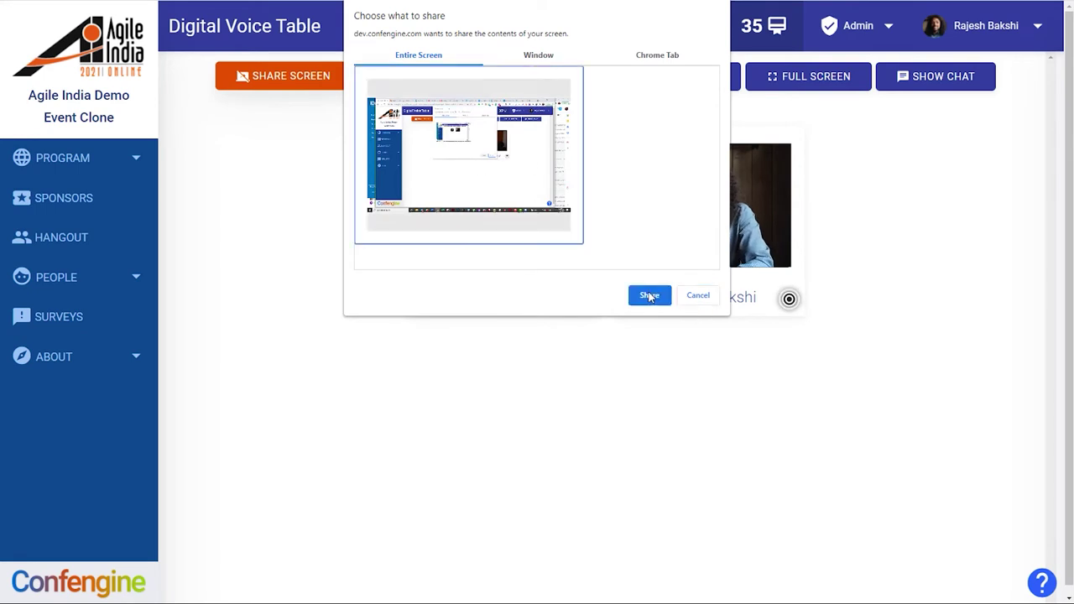
{"action": "left_click", "coordinate": [649, 297]}
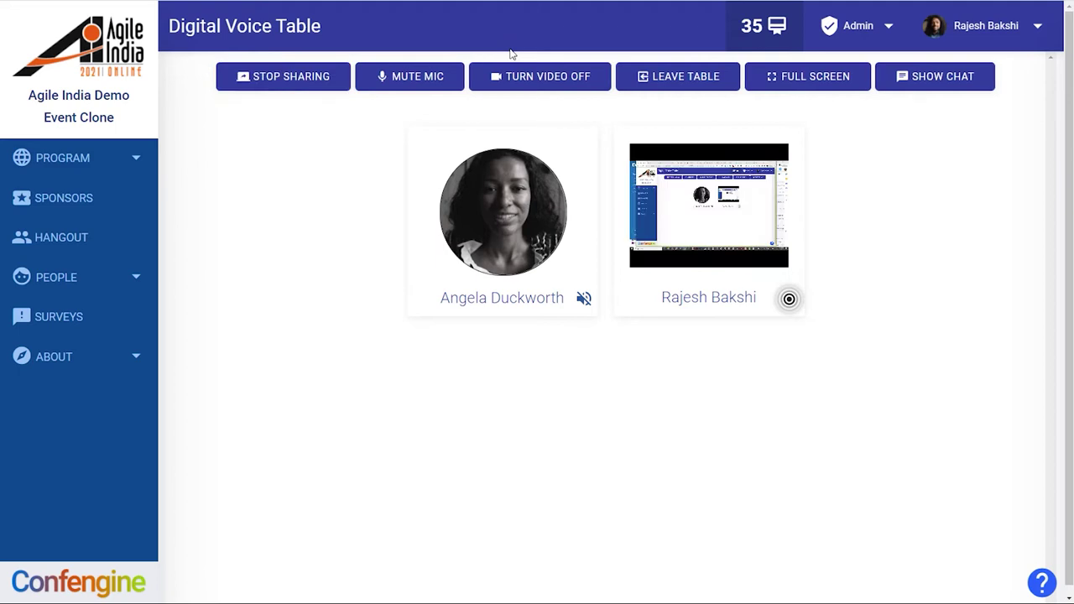
{"action": "left_click", "coordinate": [717, 226]}
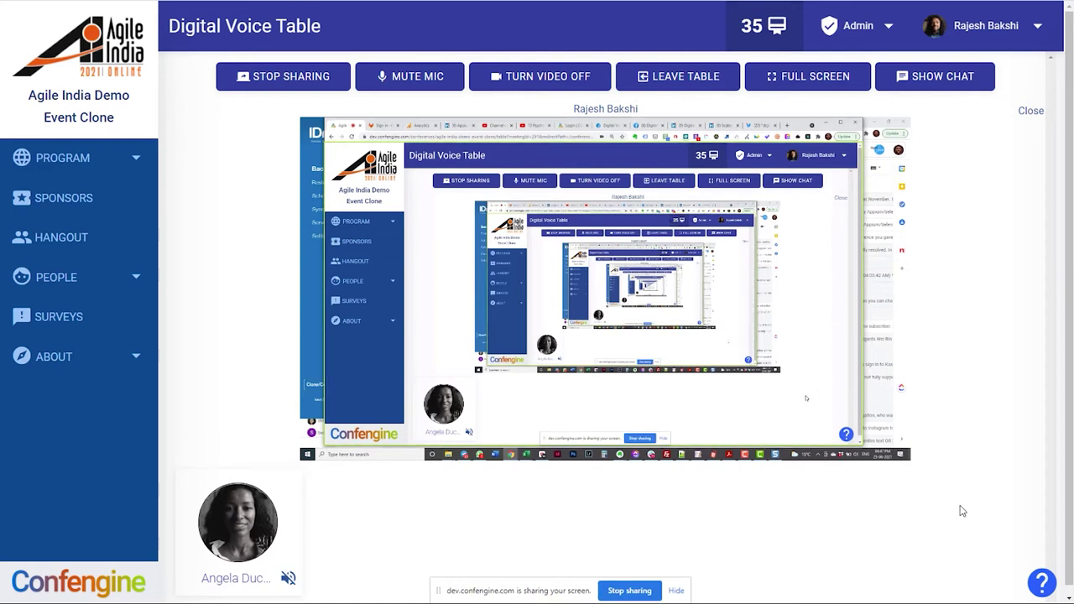
{"action": "left_click", "coordinate": [1030, 111]}
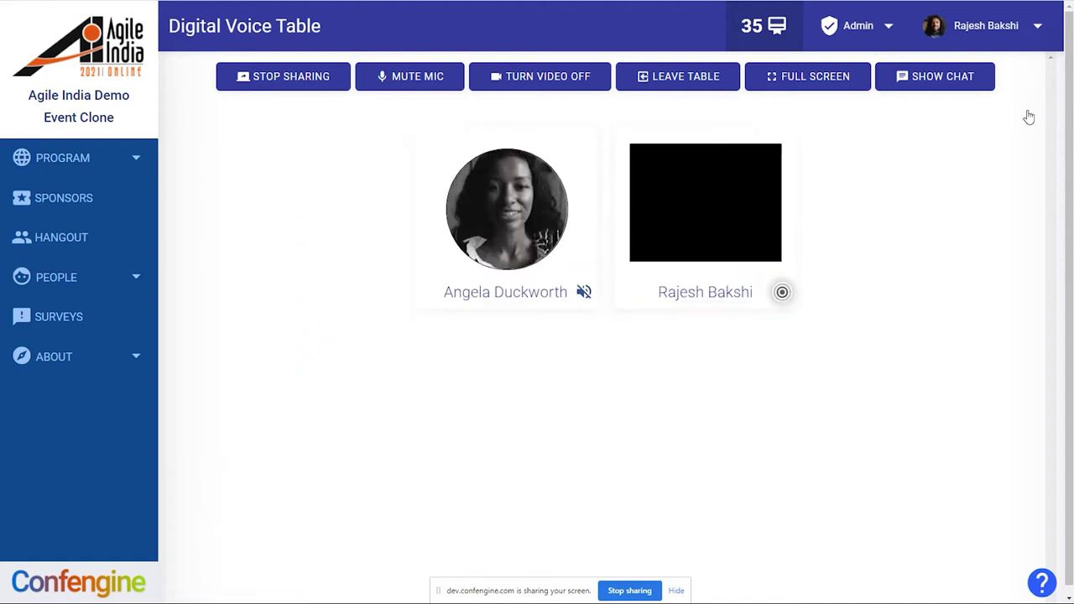
Send 'Can we meet in the booth?' in the table chat, then stop screen sharing.
{"action": "left_click", "coordinate": [937, 77]}
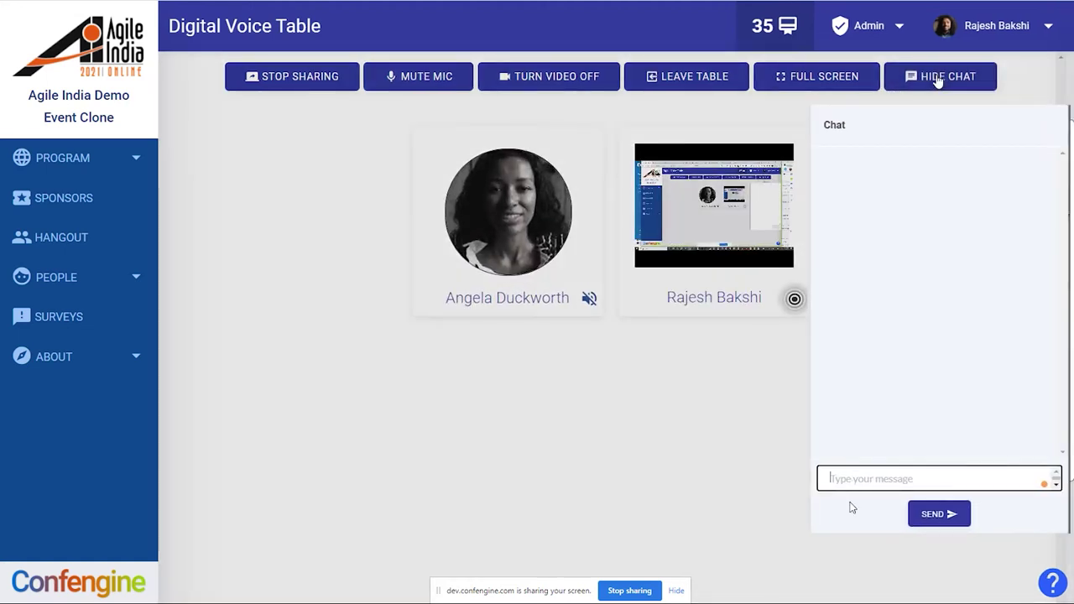
{"action": "type", "text": "Can we meet in"}
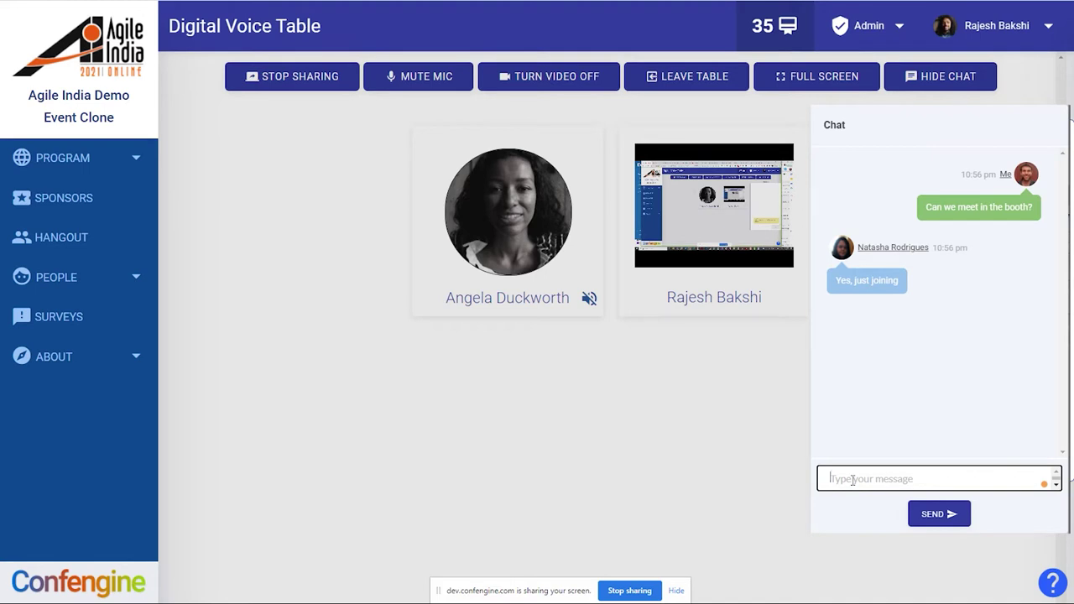
{"action": "left_click", "coordinate": [937, 86]}
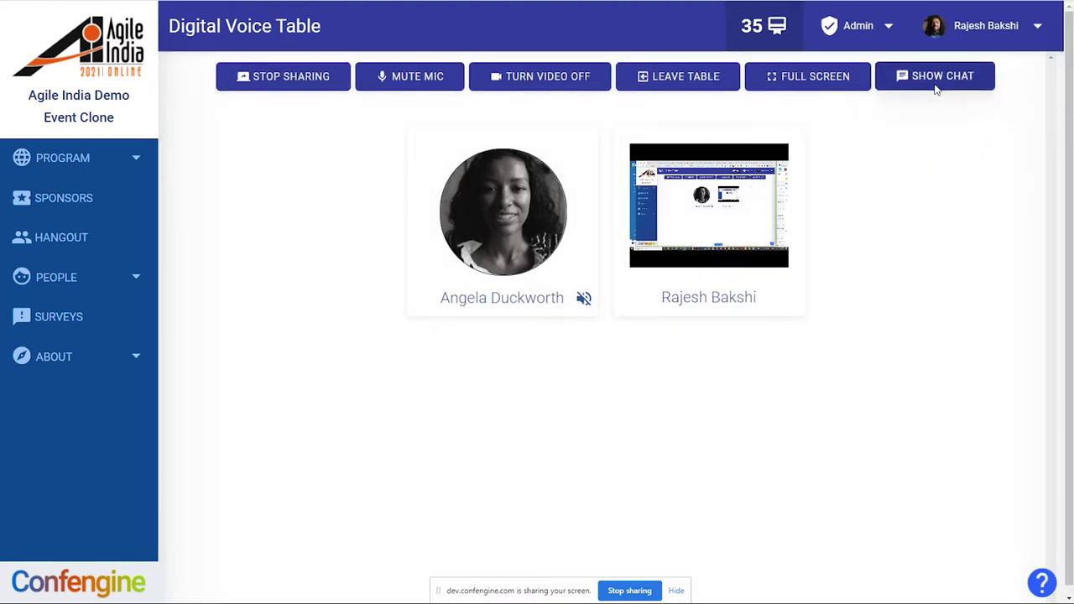
{"action": "left_click", "coordinate": [291, 76]}
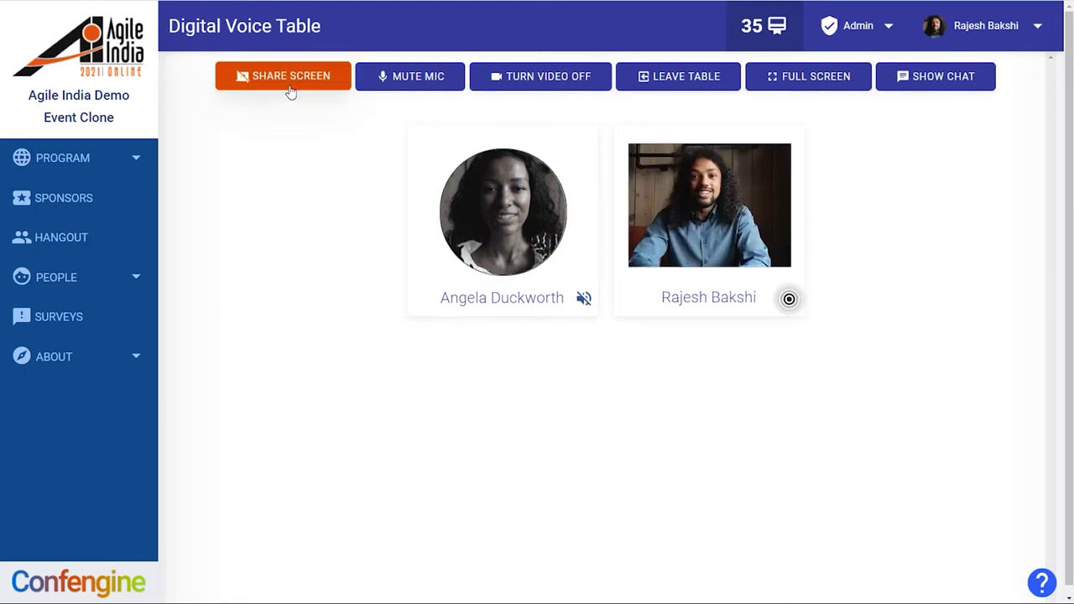
Leave the Digital Voice table and untick Enable Live Booth in booth settings.
{"action": "left_click", "coordinate": [687, 75]}
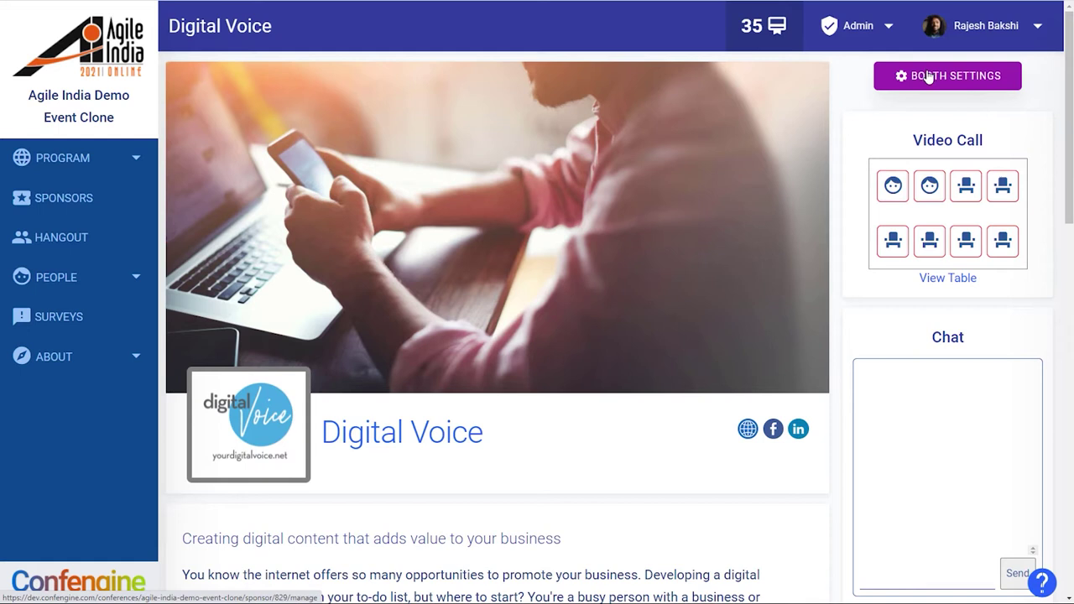
{"action": "left_click", "coordinate": [929, 78]}
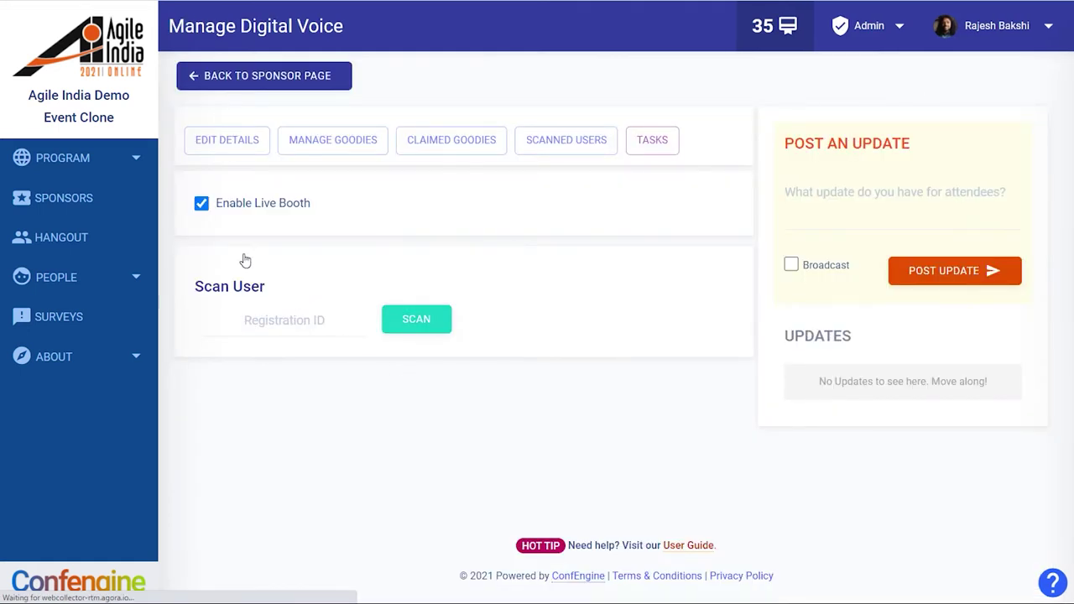
{"action": "left_click", "coordinate": [201, 204]}
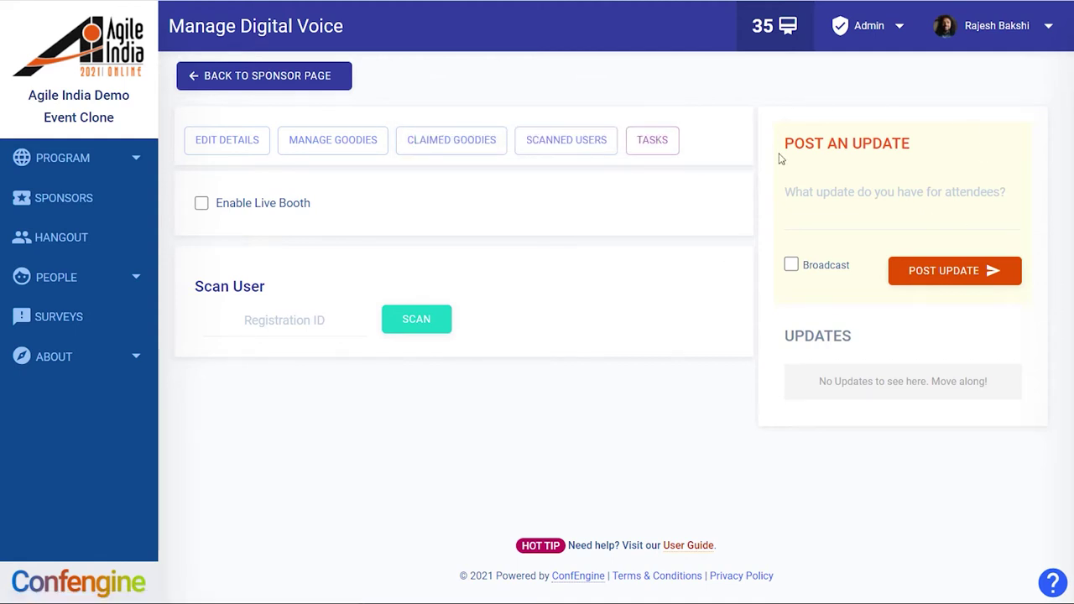
Post the update 'Come and see us for a special discount!' to attendees.
{"action": "left_click", "coordinate": [877, 210]}
{"action": "type", "text": "Come and see us for a special discount!"}
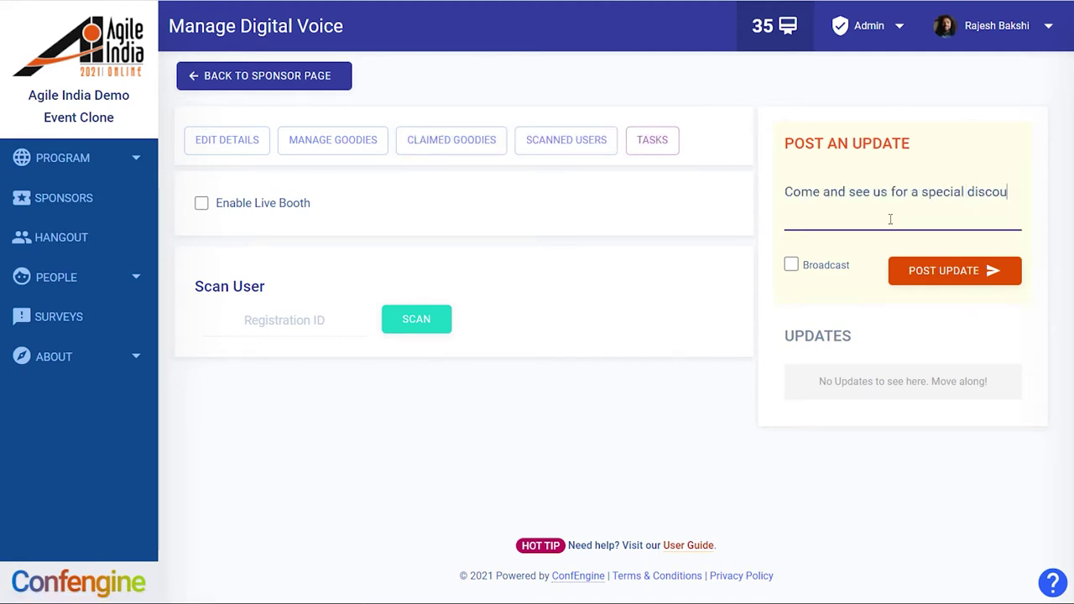
{"action": "left_click", "coordinate": [947, 281]}
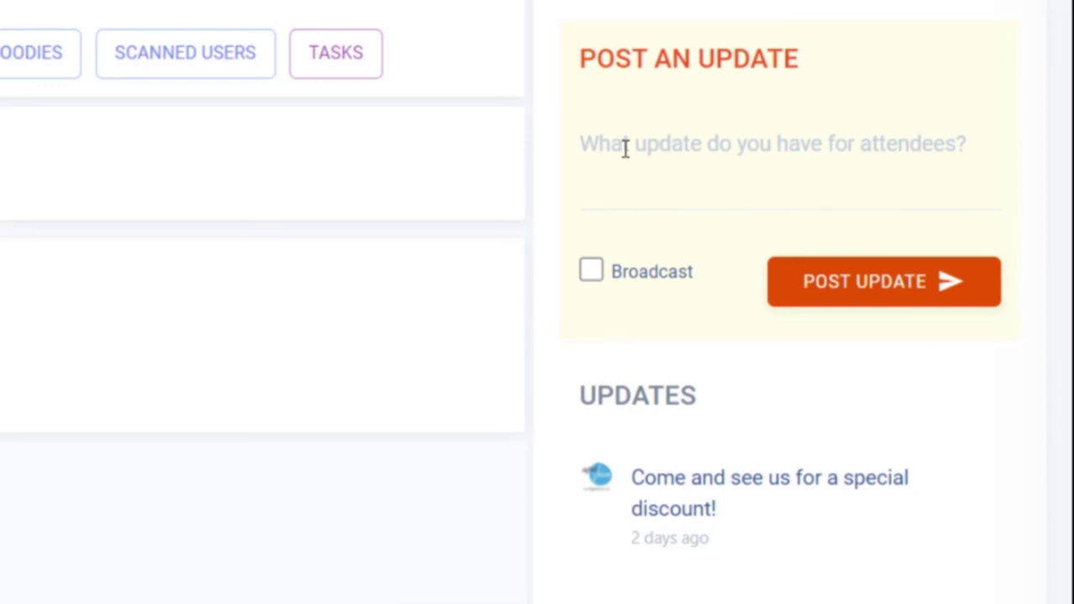
Paste 'Don't miss out on your Digital Voice goodies!' as a broadcast update and post it.
{"action": "left_click", "coordinate": [625, 148]}
{"action": "type", "text": "Don't miss out on your Digital Voice goodies!"}
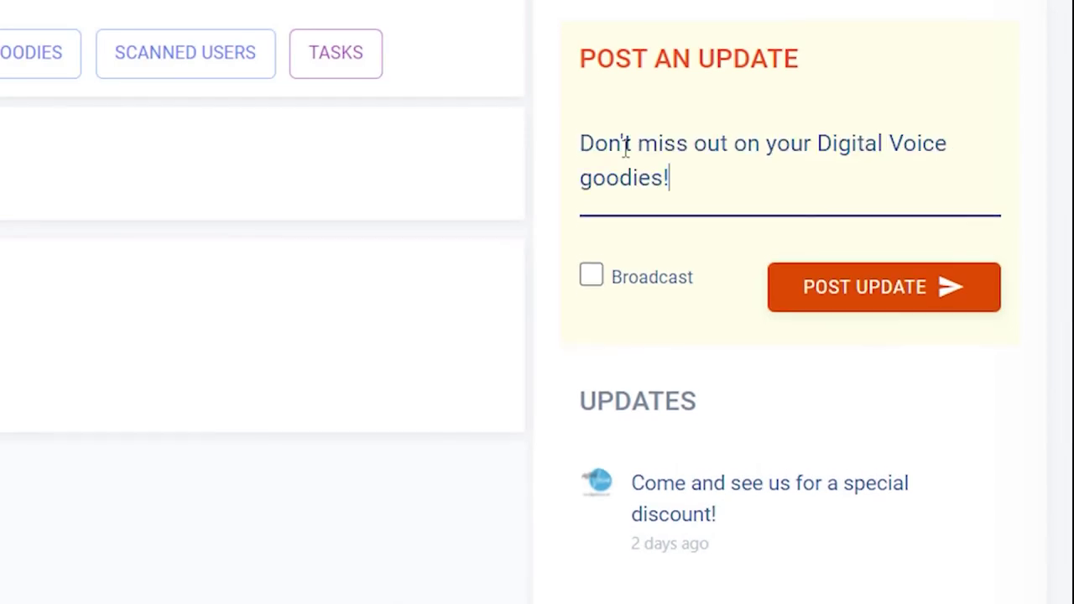
{"action": "left_click", "coordinate": [593, 294]}
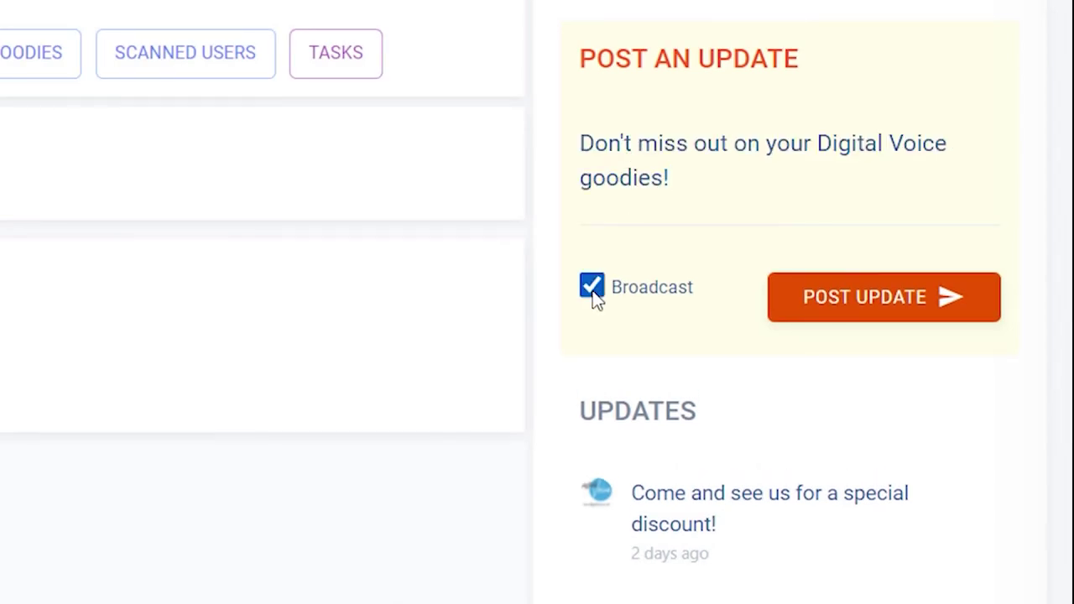
{"action": "left_click", "coordinate": [915, 307]}
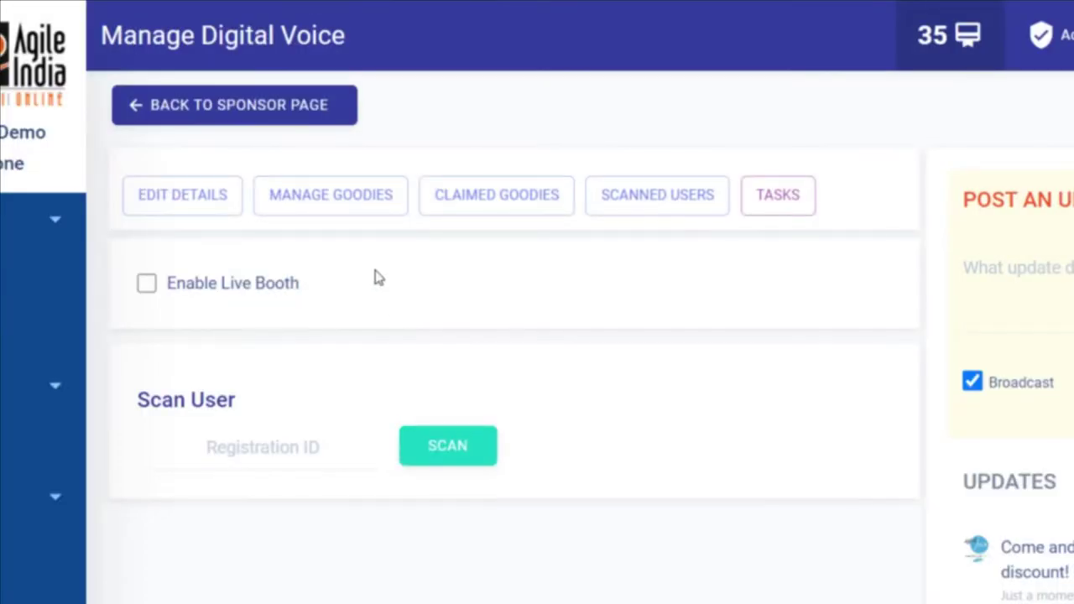
Add a goodie named 'Free online course' described as 'Advanced Agile PM concepts'.
{"action": "left_click", "coordinate": [337, 209]}
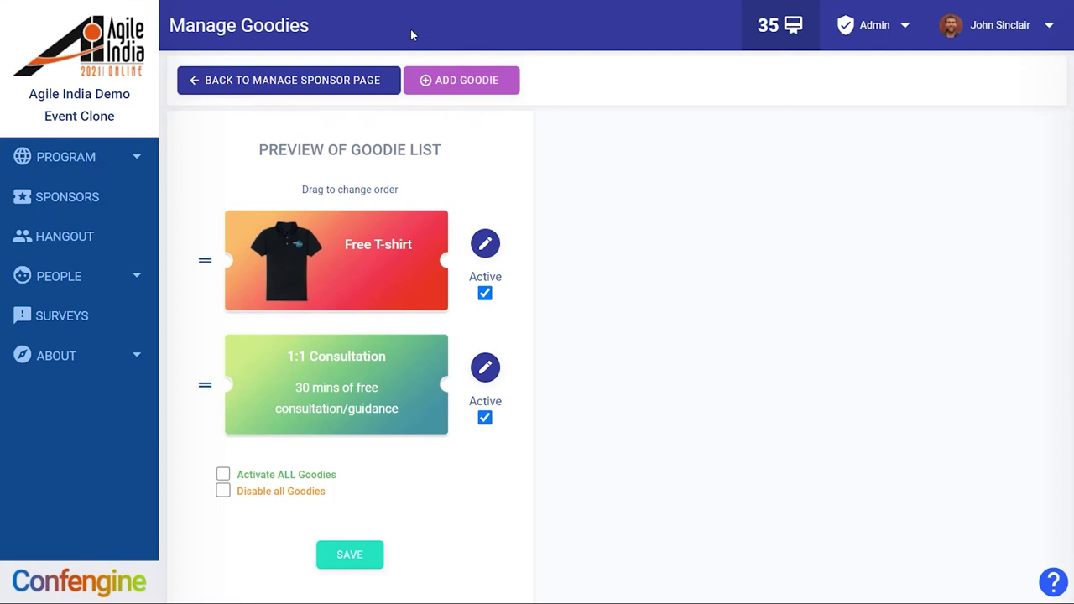
{"action": "left_click", "coordinate": [489, 86]}
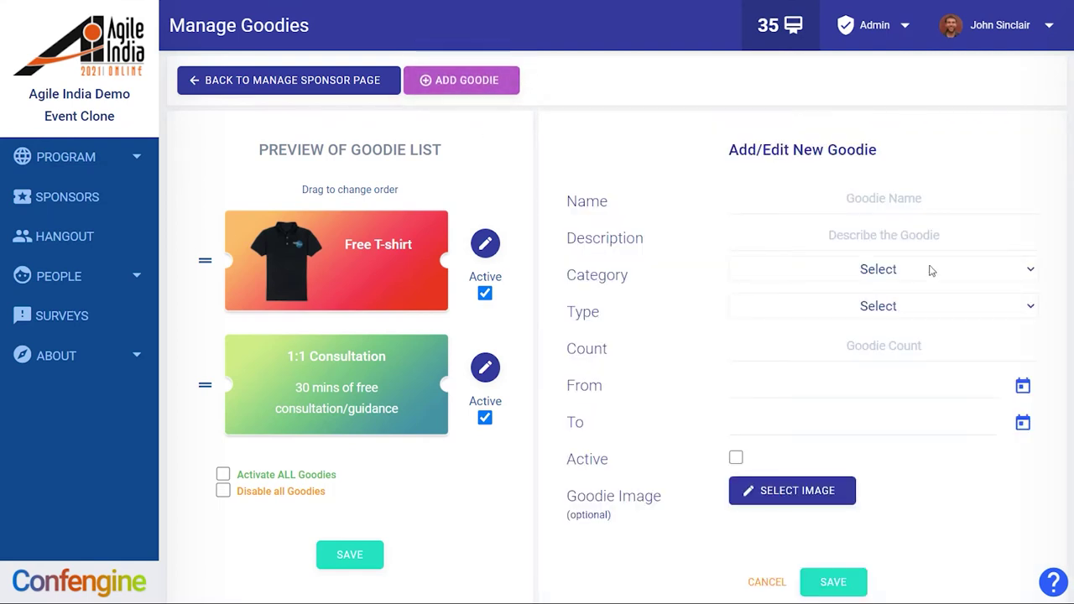
{"action": "left_click", "coordinate": [898, 209]}
{"action": "type", "text": "Free "}
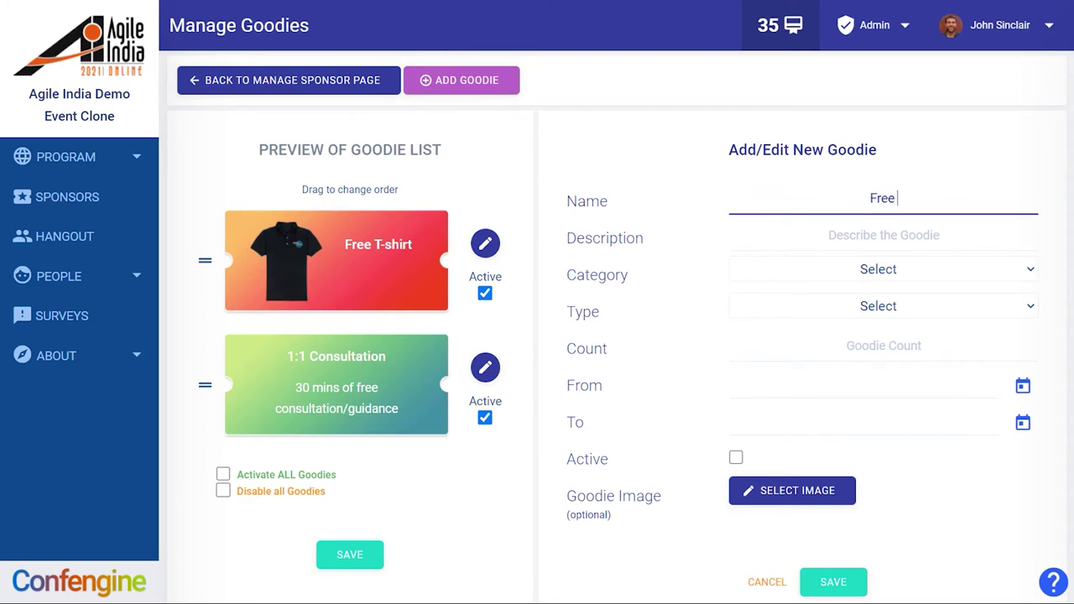
{"action": "type", "text": "online course"}
{"action": "key", "text": "Tab"}
{"action": "type", "text": "Advanced Agile P"}
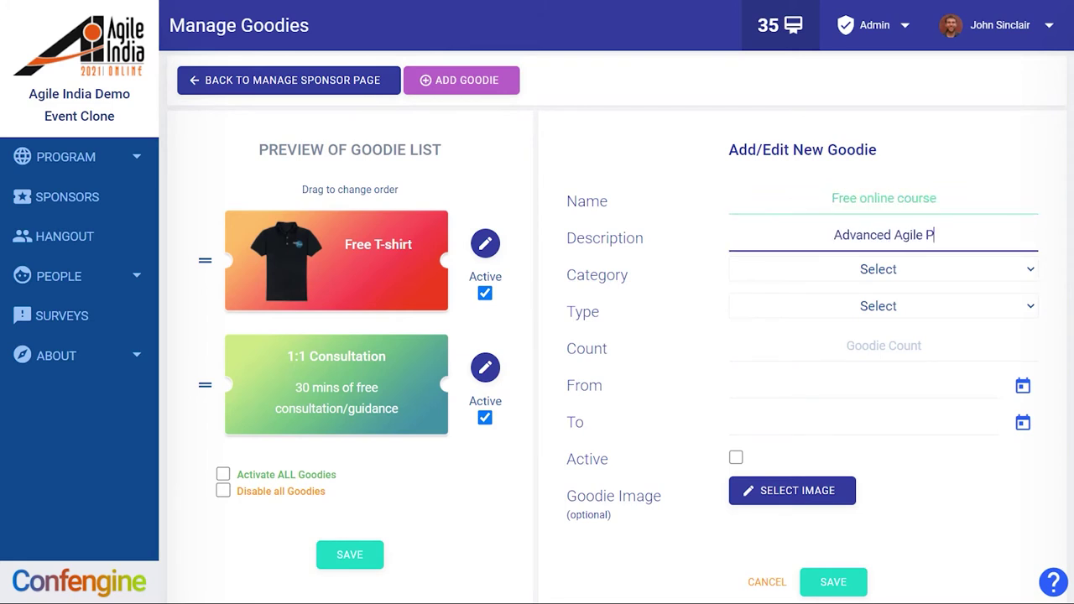
{"action": "type", "text": "M concepts"}
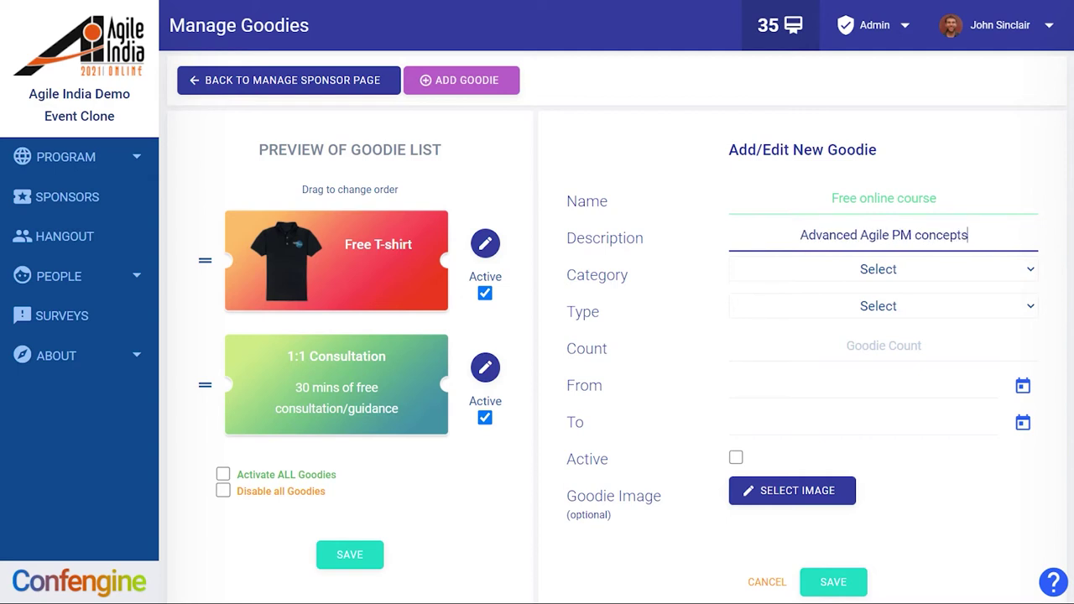
Set the category to Other ('Online course'), the type to Virtual and the count to 15.
{"action": "left_click", "coordinate": [871, 271]}
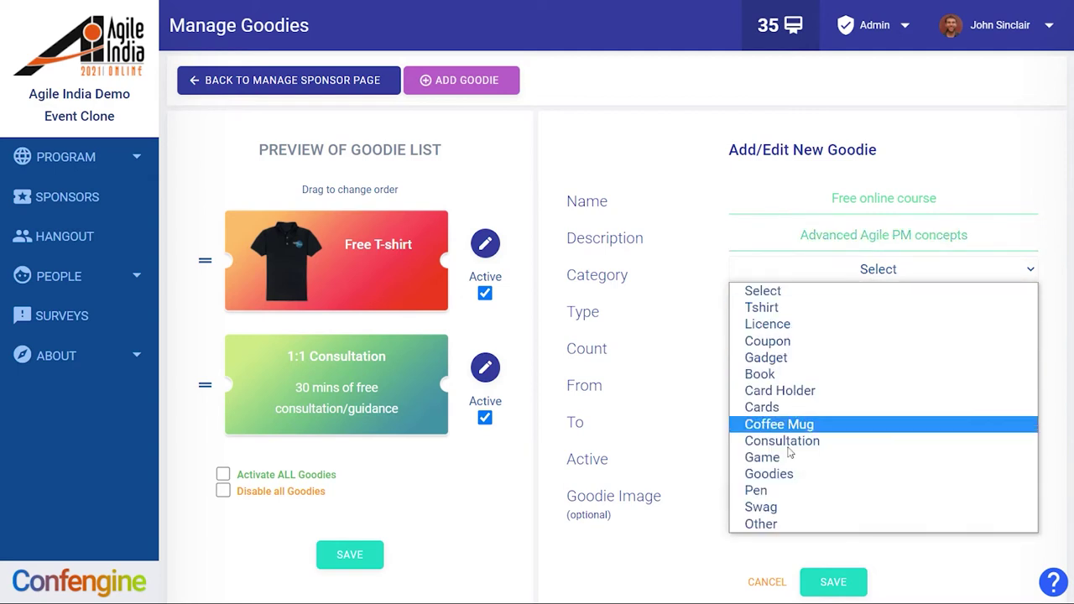
{"action": "left_click", "coordinate": [772, 527]}
{"action": "left_click", "coordinate": [906, 310]}
{"action": "type", "text": "Online course"}
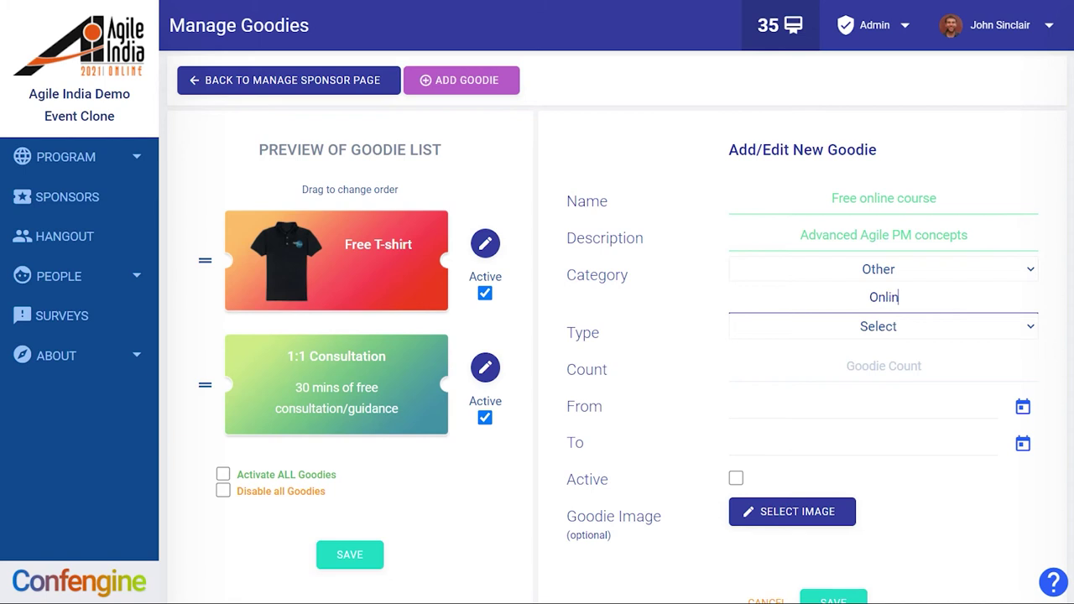
{"action": "left_click", "coordinate": [876, 332]}
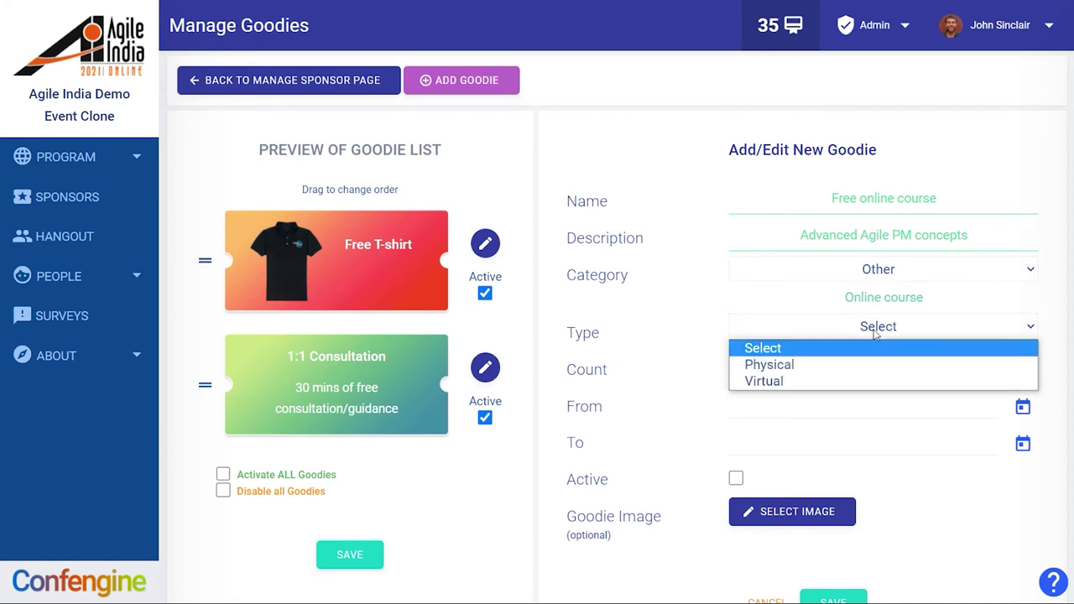
{"action": "left_click", "coordinate": [772, 380]}
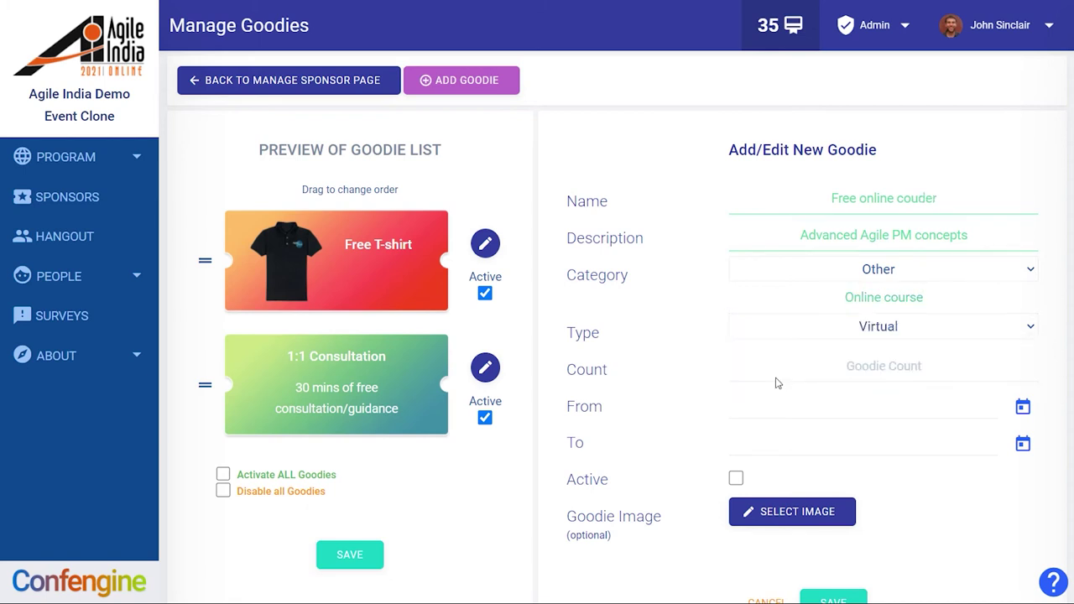
{"action": "left_click", "coordinate": [869, 363]}
{"action": "type", "text": "15"}
Set the goodie to run from 28 June 2021 to 4 July 2021 and mark it Active.
{"action": "left_click", "coordinate": [1023, 409]}
{"action": "left_click", "coordinate": [464, 432]}
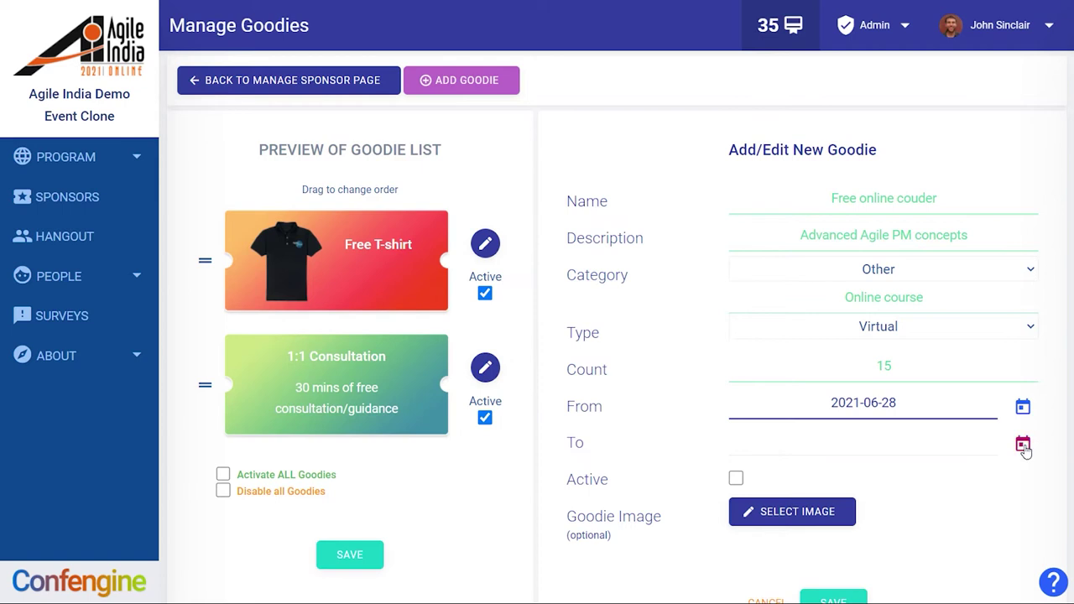
{"action": "left_click", "coordinate": [1023, 445]}
{"action": "left_click", "coordinate": [503, 249]}
{"action": "left_click", "coordinate": [493, 347]}
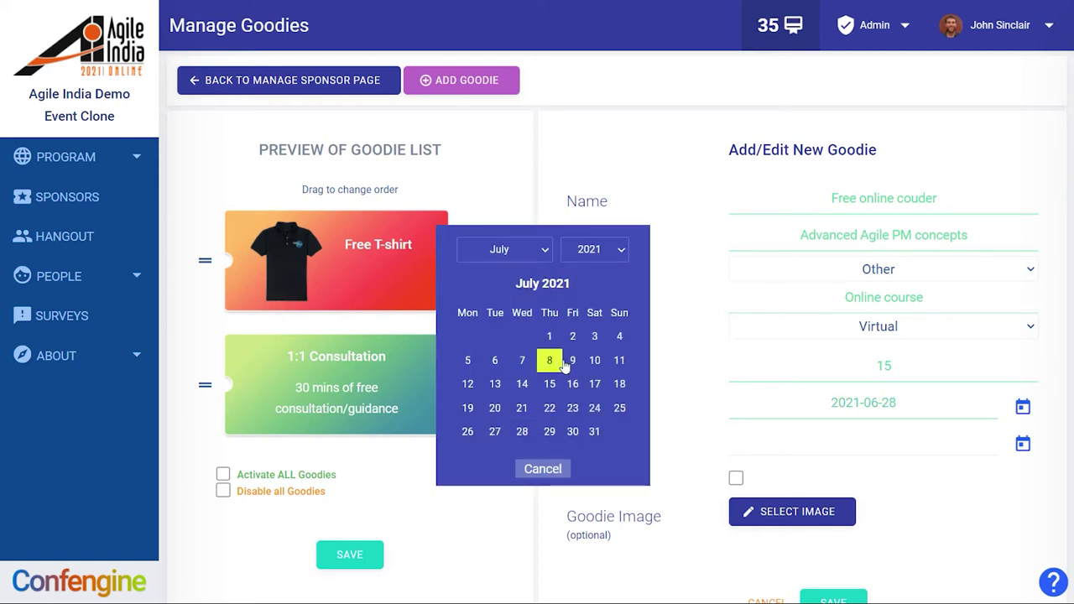
{"action": "left_click", "coordinate": [620, 336]}
{"action": "left_click", "coordinate": [736, 479]}
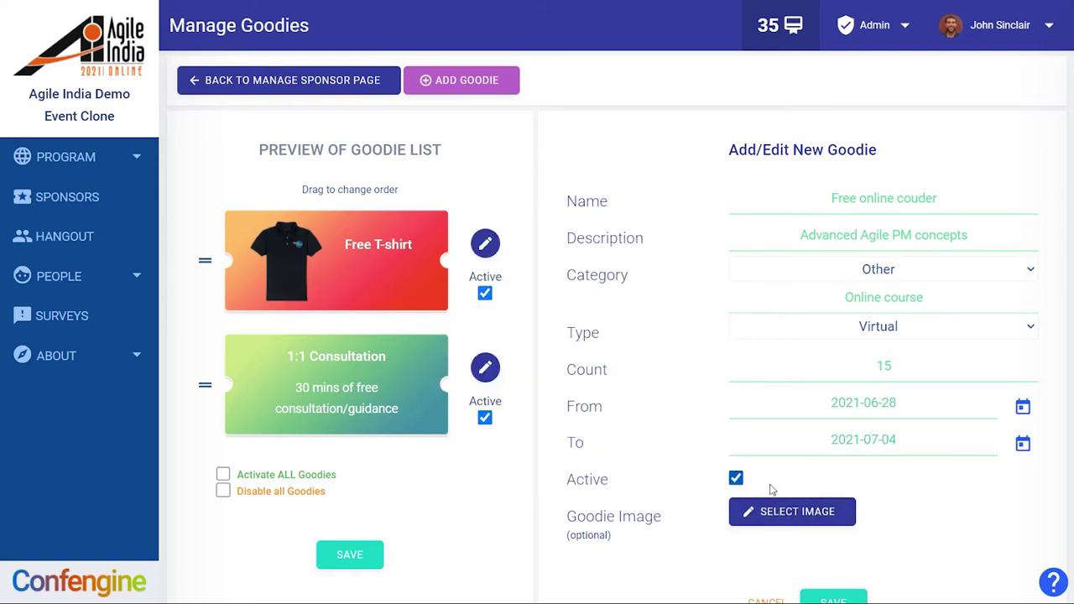
Attach the Free-course.png image and save the goodie.
{"action": "scroll", "coordinate": [862, 525], "scroll_direction": "down", "scroll_amount": 3}
{"action": "left_click", "coordinate": [801, 353]}
{"action": "left_click", "coordinate": [531, 378]}
{"action": "scroll", "coordinate": [147, 151], "scroll_direction": "down", "scroll_amount": 6}
{"action": "left_click", "coordinate": [148, 134]}
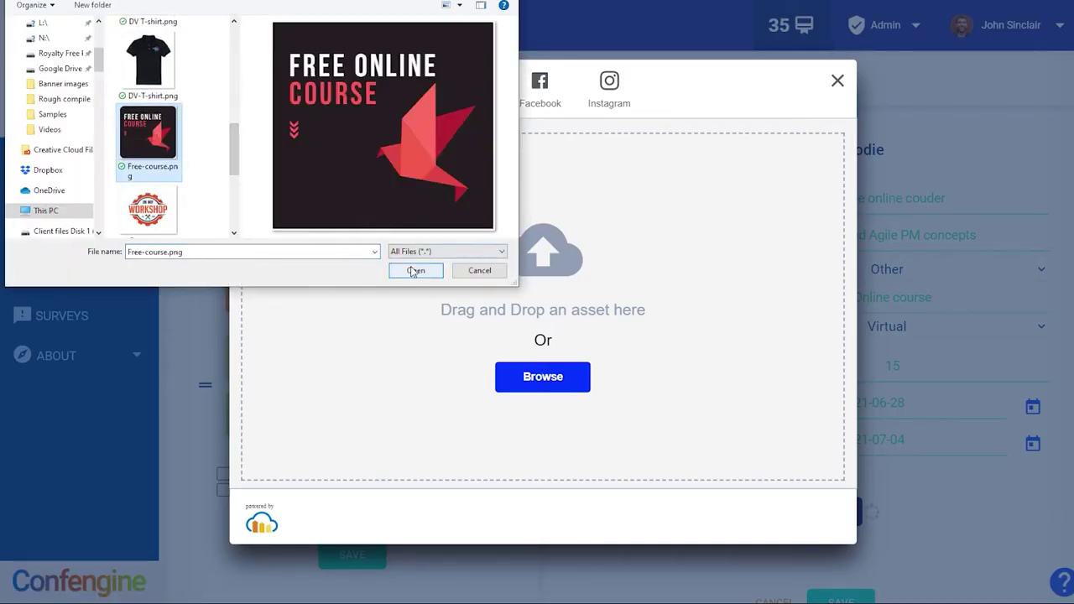
{"action": "left_click", "coordinate": [423, 273]}
{"action": "left_click", "coordinate": [810, 516]}
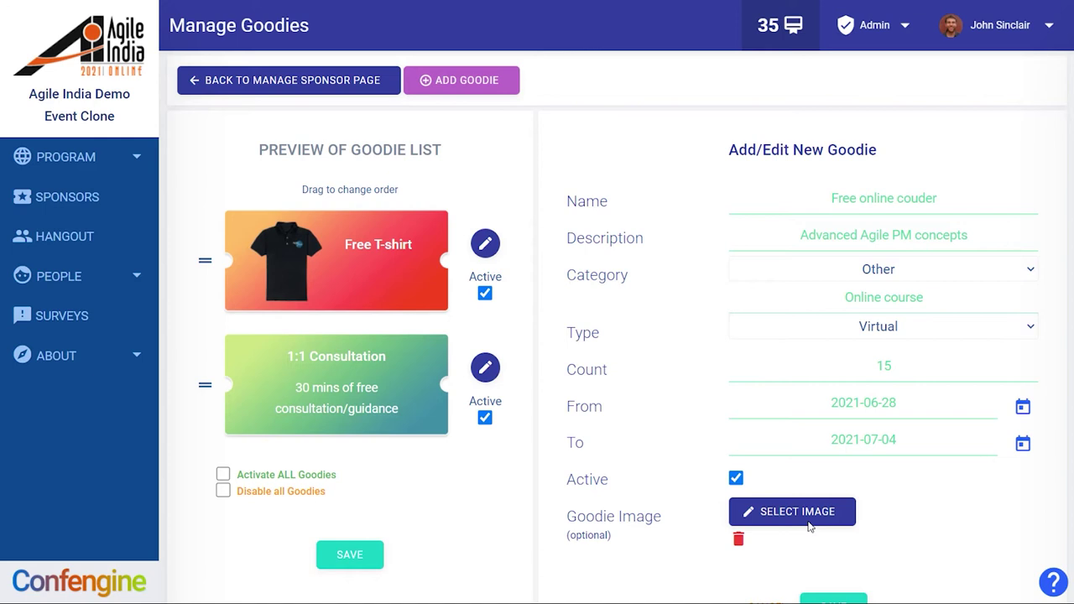
{"action": "scroll", "coordinate": [936, 539], "scroll_direction": "down", "scroll_amount": 4}
{"action": "left_click", "coordinate": [833, 445]}
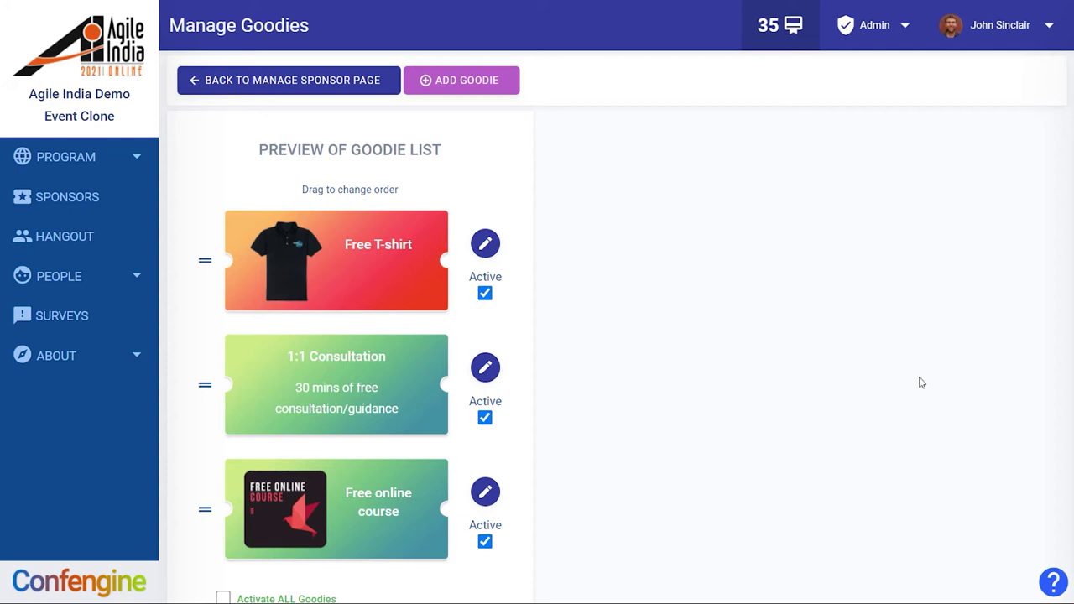
Drag the Free online course card above the T-shirt and consultation, and save the new order.
{"action": "left_click_drag", "start_coordinate": [374, 526], "coordinate": [378, 244]}
{"action": "scroll", "coordinate": [836, 289], "scroll_direction": "down", "scroll_amount": 3}
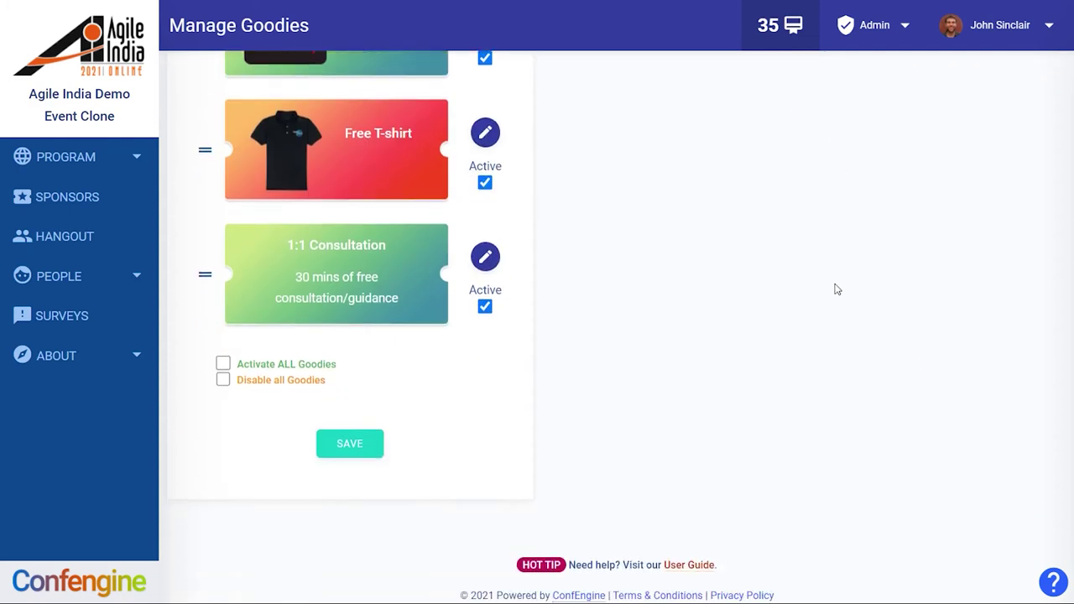
{"action": "left_click", "coordinate": [355, 445]}
{"action": "scroll", "coordinate": [834, 290], "scroll_direction": "up", "scroll_amount": 3}
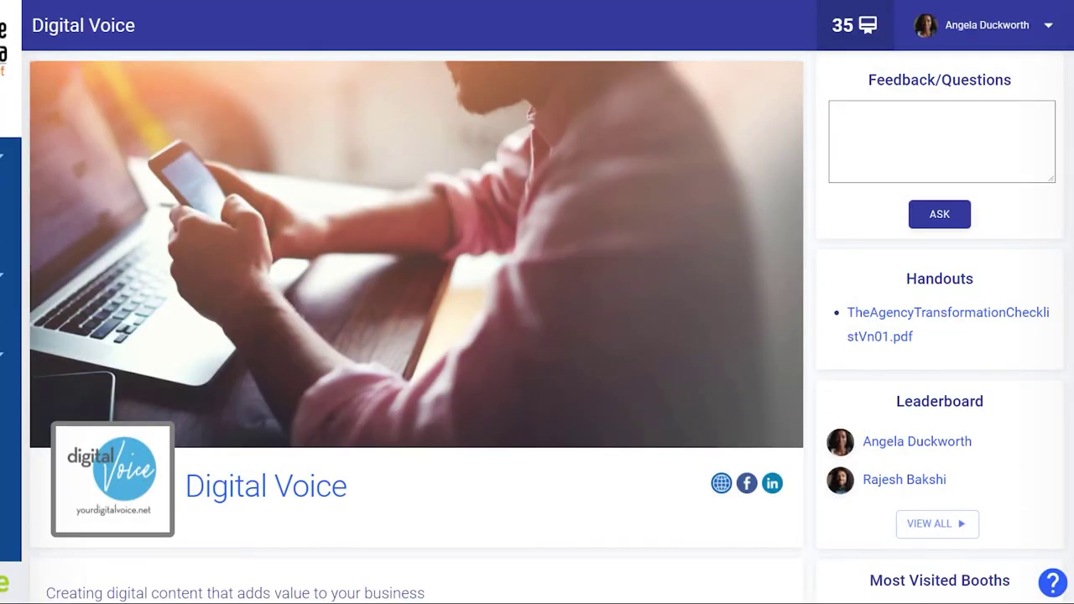
As the attendee, claim the Free online course from the booth's Goodies section.
{"action": "scroll", "coordinate": [1070, 109], "scroll_direction": "down", "scroll_amount": 5}
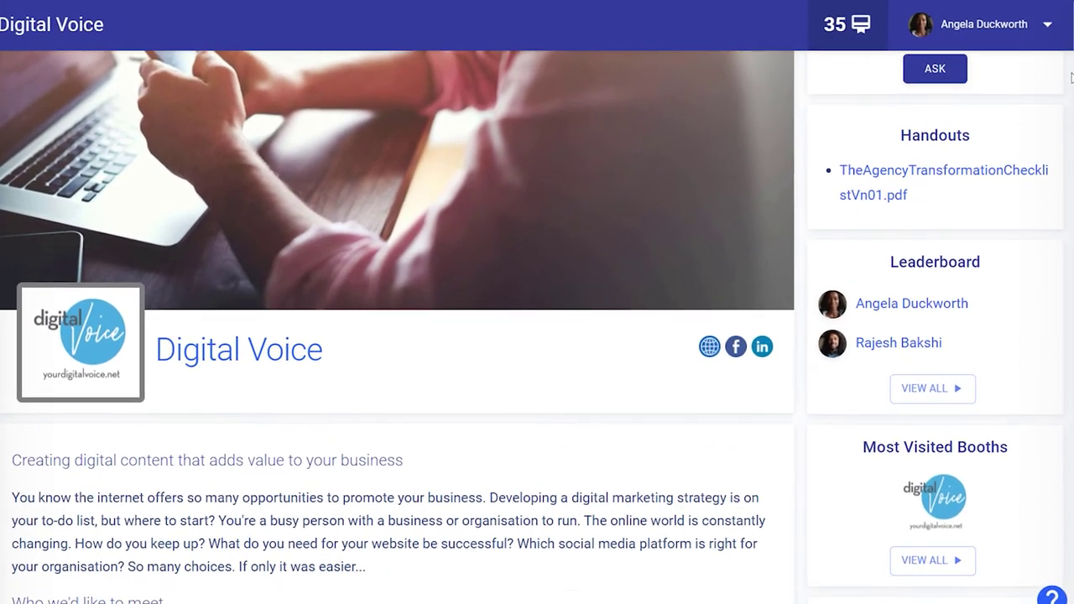
{"action": "scroll", "coordinate": [1069, 110], "scroll_direction": "down", "scroll_amount": 10}
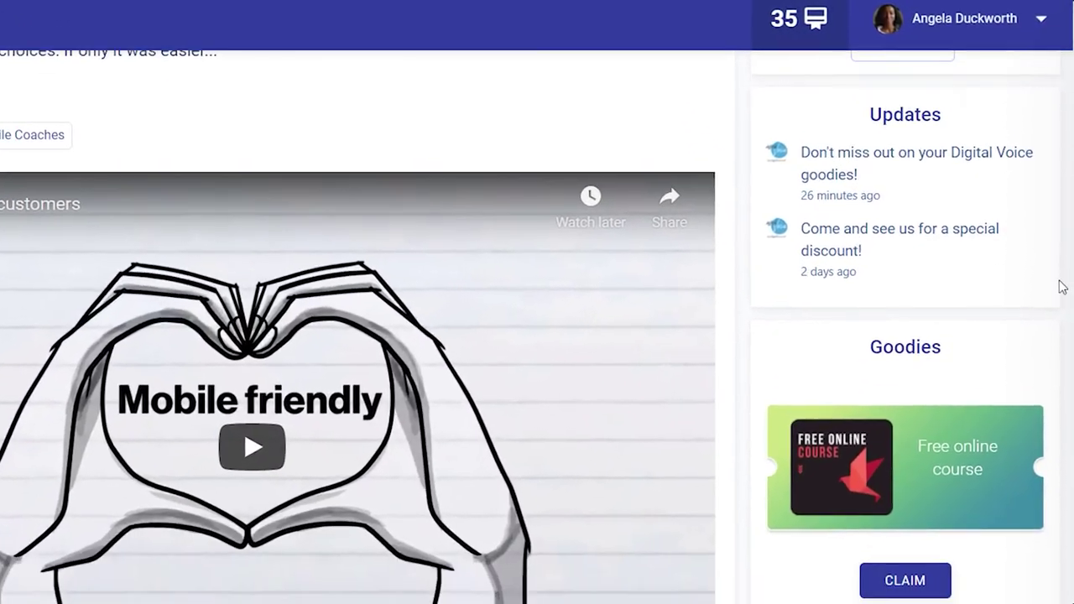
{"action": "scroll", "coordinate": [1060, 354], "scroll_direction": "down", "scroll_amount": 4}
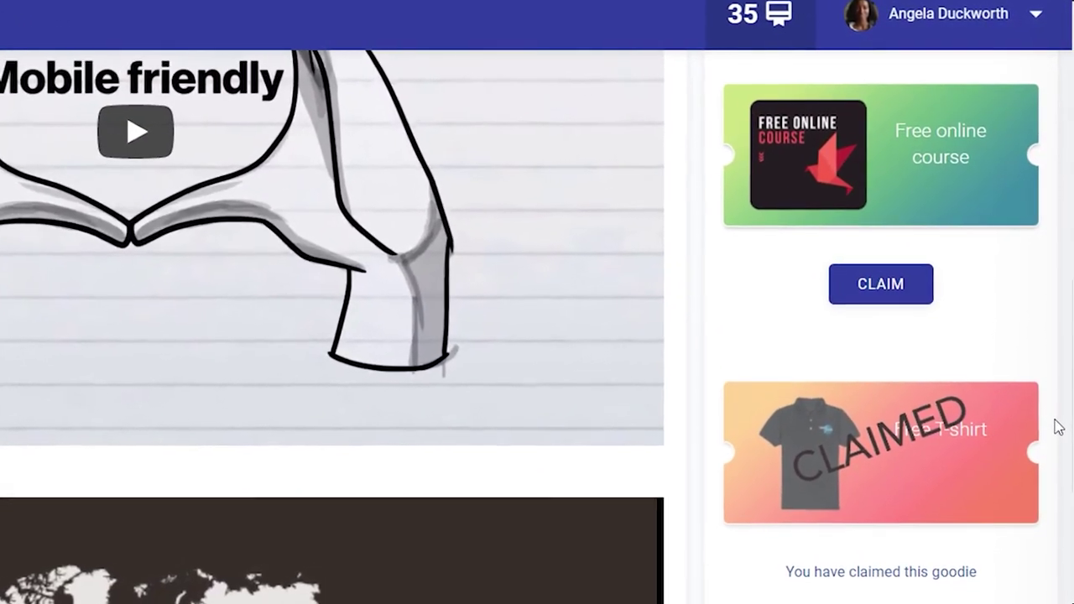
{"action": "left_click", "coordinate": [883, 280]}
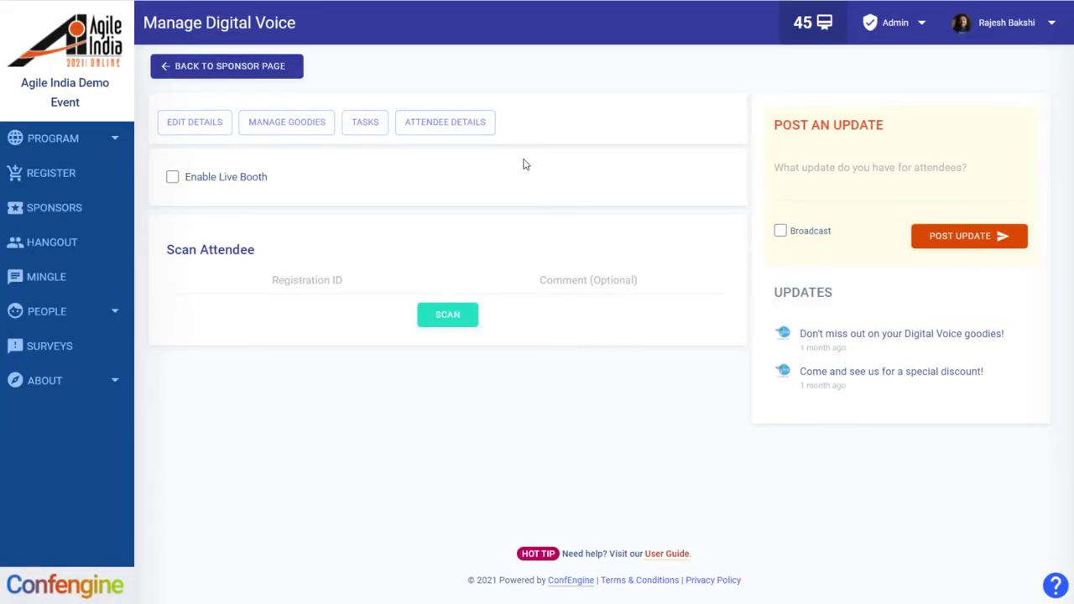
In Attendee Details, open Claimed Goodies and view the Free online course claims.
{"action": "left_click", "coordinate": [450, 127]}
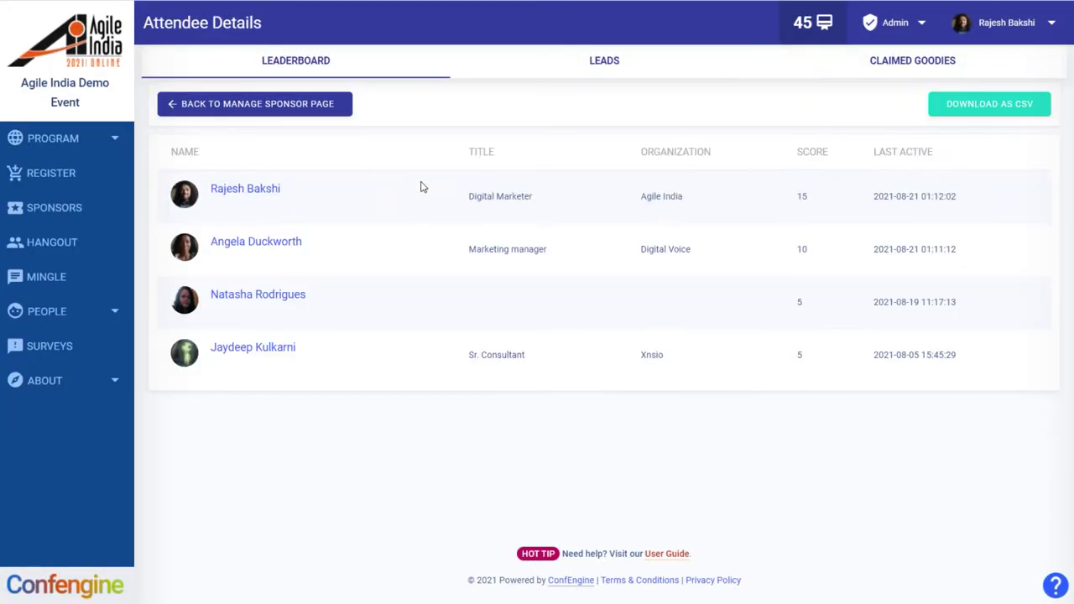
{"action": "left_click", "coordinate": [908, 67]}
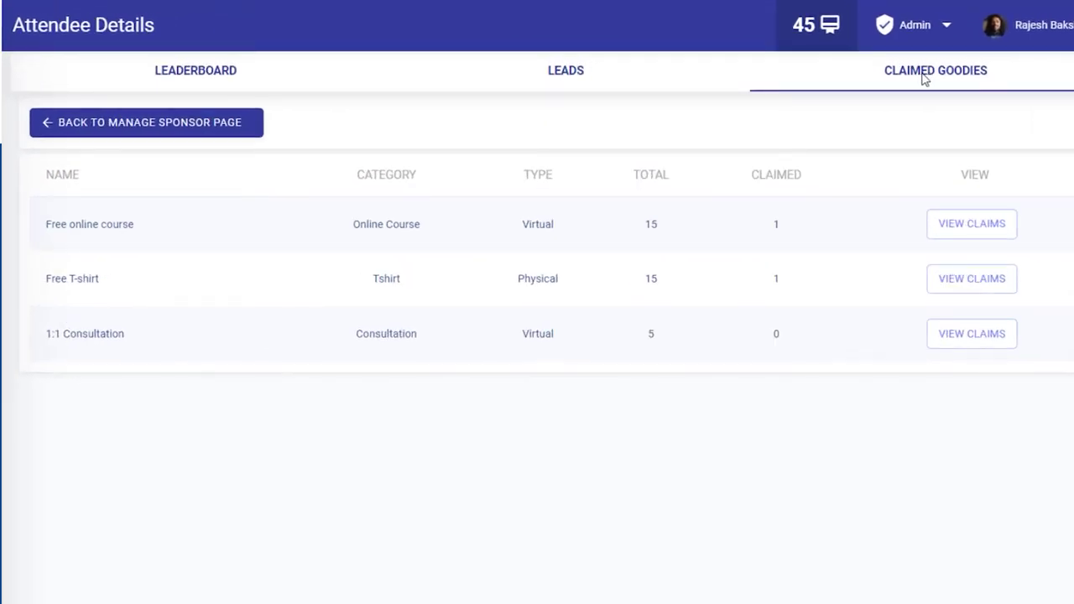
{"action": "left_click", "coordinate": [993, 236]}
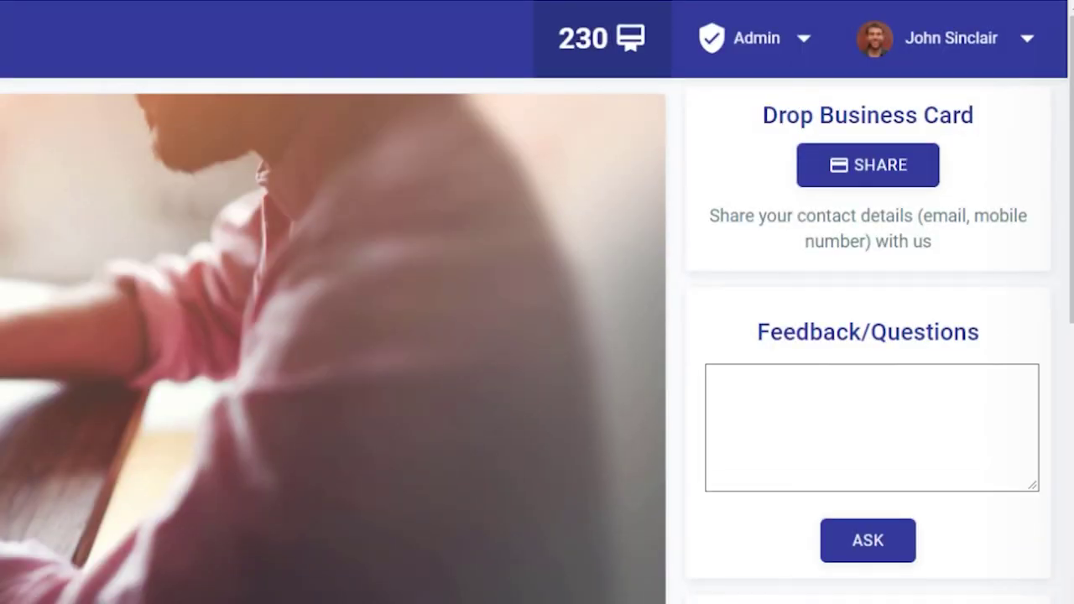
Share contact details via the booth's Drop Business Card option.
{"action": "left_click", "coordinate": [883, 178]}
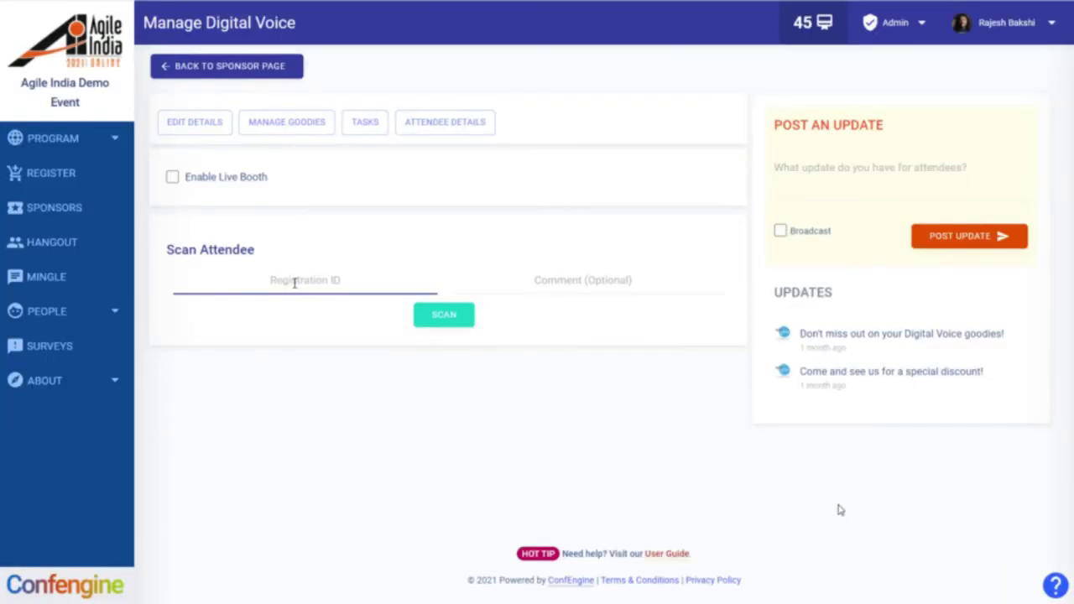
Scan Registration ID 54 with comment 'Schedule a demo', then review the Leads tab.
{"action": "type", "text": "54769"}
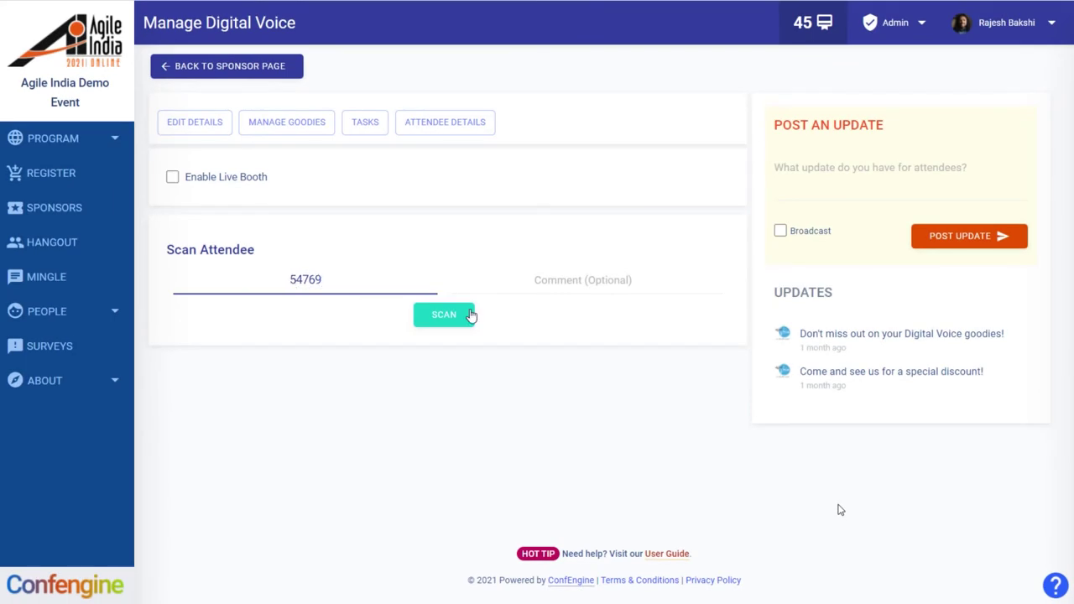
{"action": "left_click", "coordinate": [543, 278]}
{"action": "type", "text": "Schedule a demo"}
{"action": "left_click", "coordinate": [461, 322]}
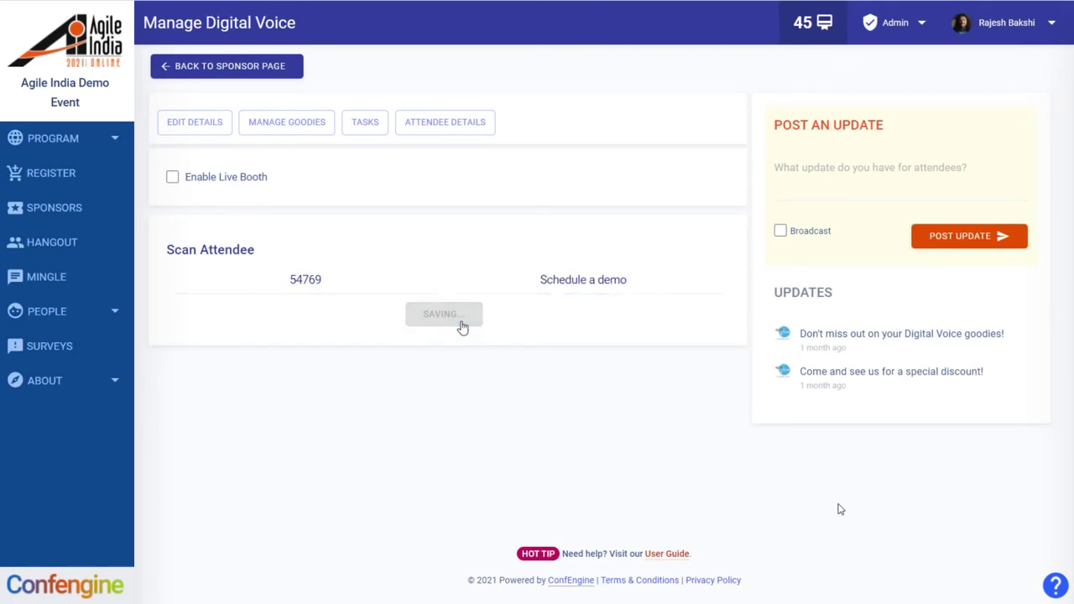
{"action": "left_click", "coordinate": [449, 128]}
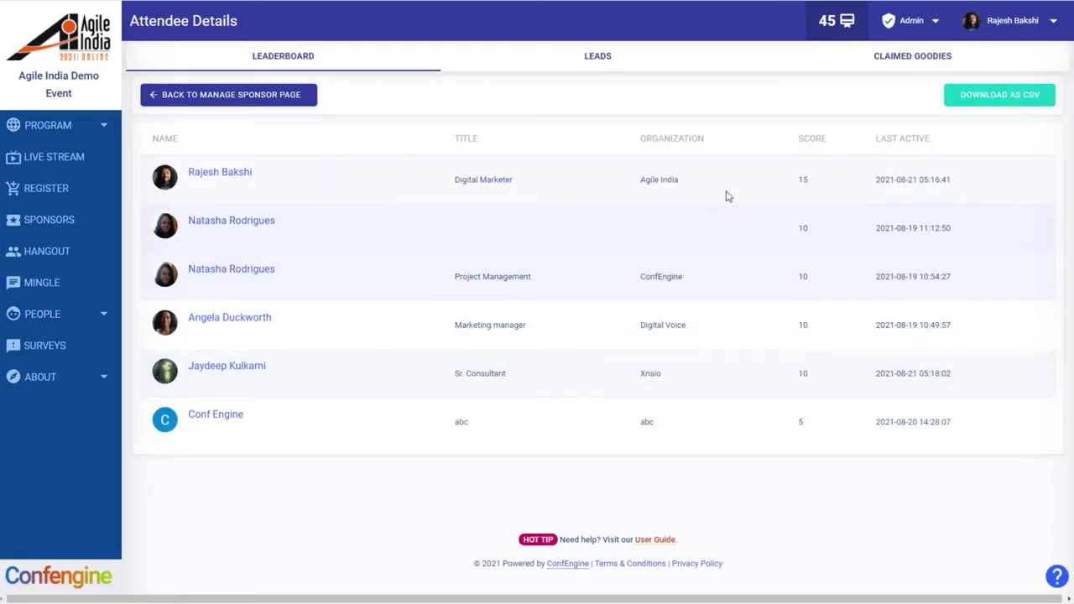
{"action": "left_click", "coordinate": [594, 126]}
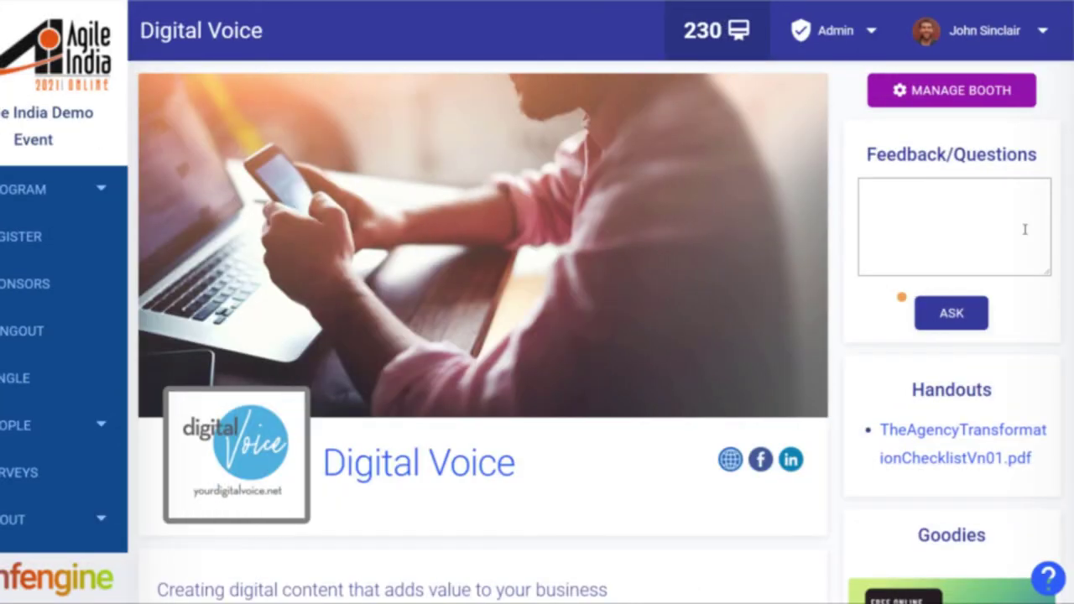
Check the Leaderboard on the booth page, then the attendee leaderboard in Manage Booth.
{"action": "scroll", "coordinate": [1025, 229], "scroll_direction": "down", "scroll_amount": 15}
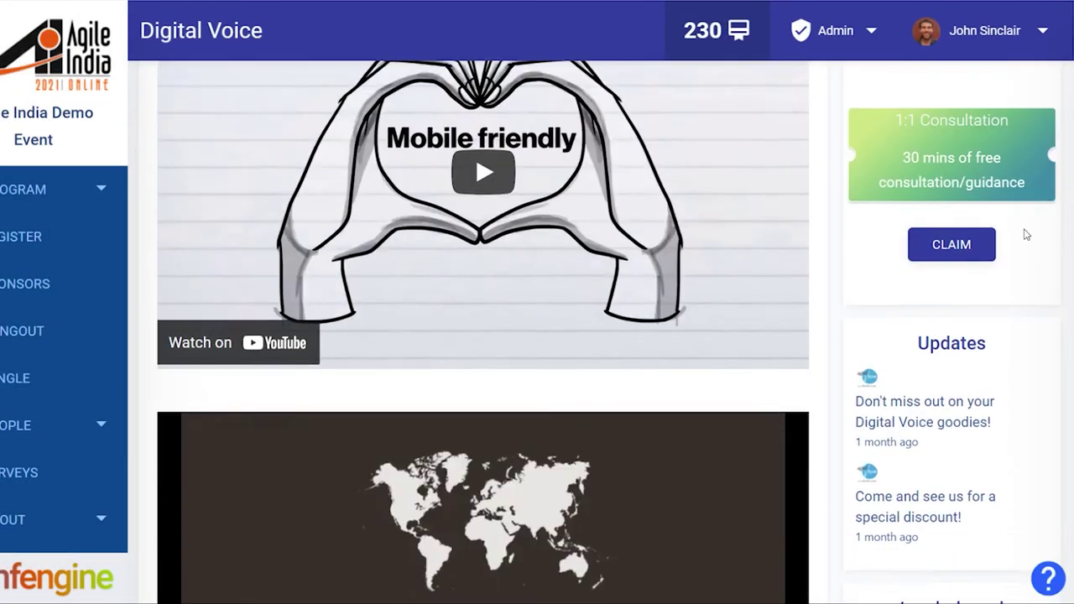
{"action": "scroll", "coordinate": [1024, 234], "scroll_direction": "down", "scroll_amount": 2}
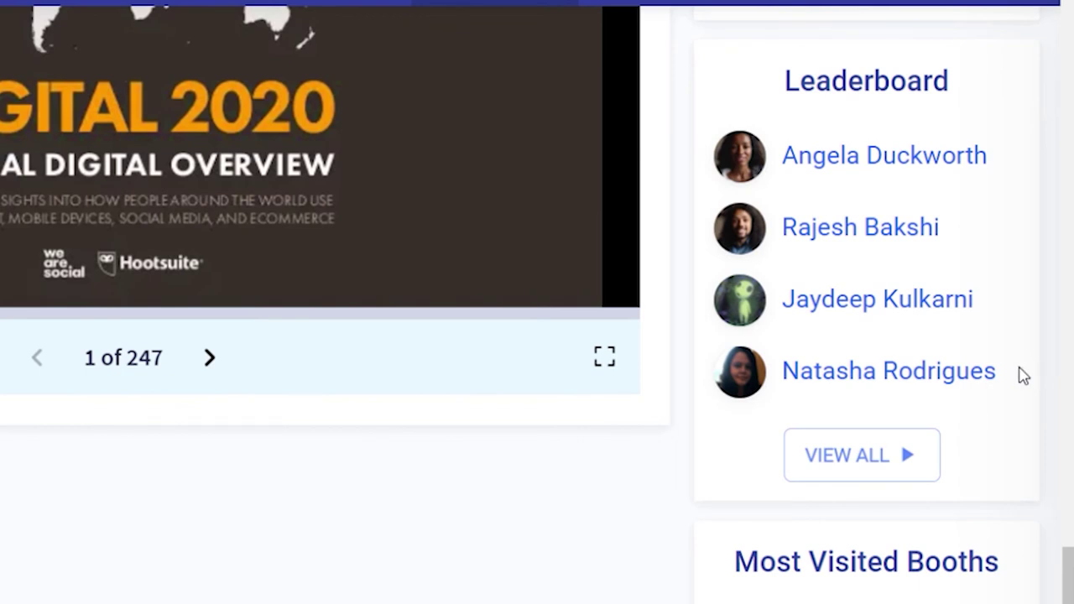
{"action": "scroll", "coordinate": [1030, 462], "scroll_direction": "up", "scroll_amount": 10}
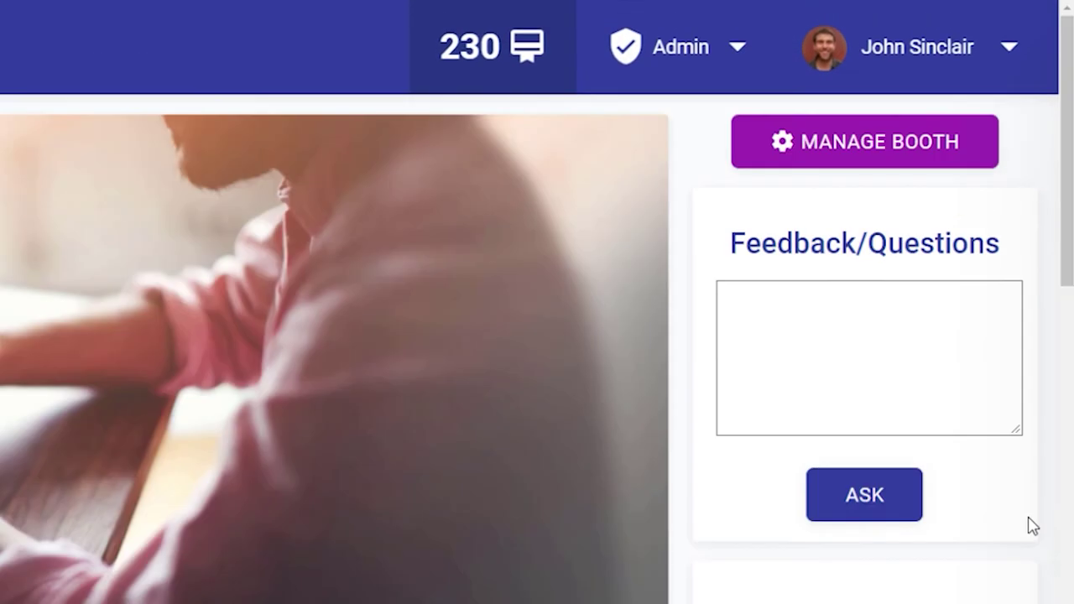
{"action": "left_click", "coordinate": [893, 155]}
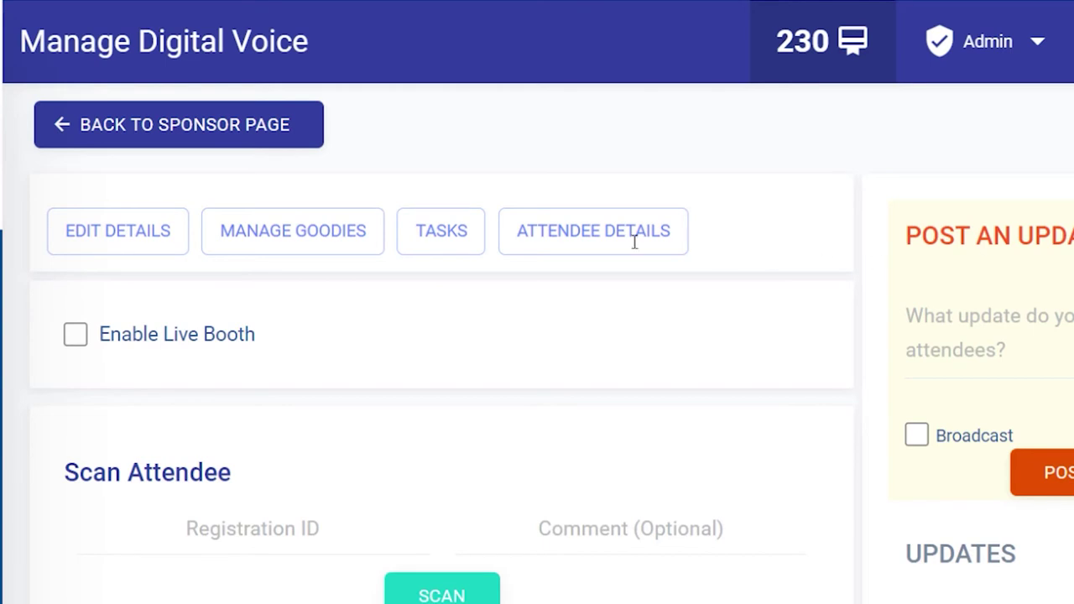
{"action": "left_click", "coordinate": [627, 243]}
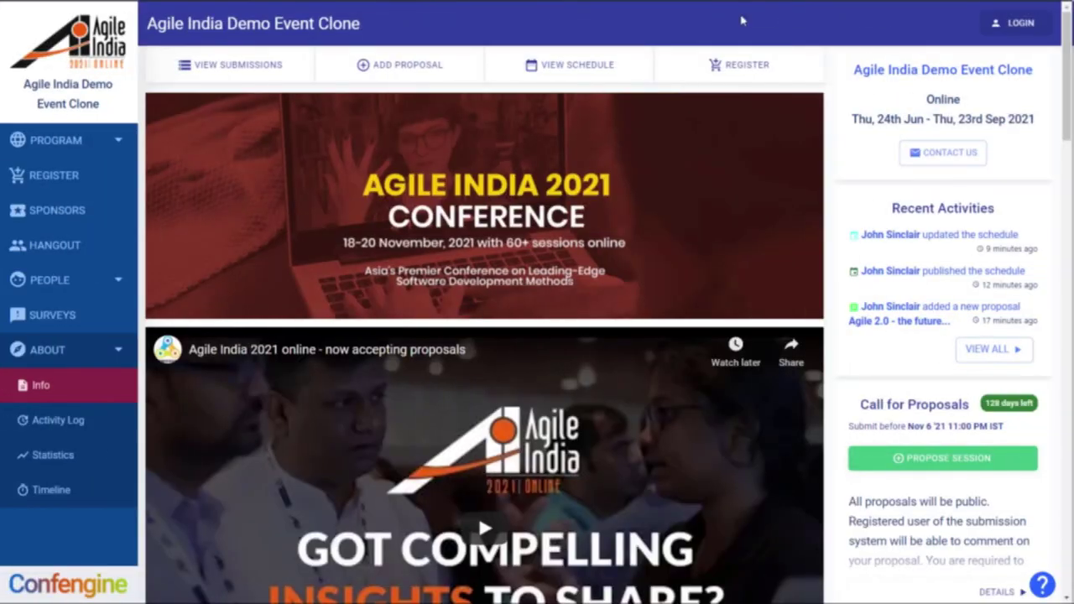
Expand the Agile 2.0 session in Program > Schedule, then edit Digital Voice's sponsor details.
{"action": "left_click", "coordinate": [118, 142]}
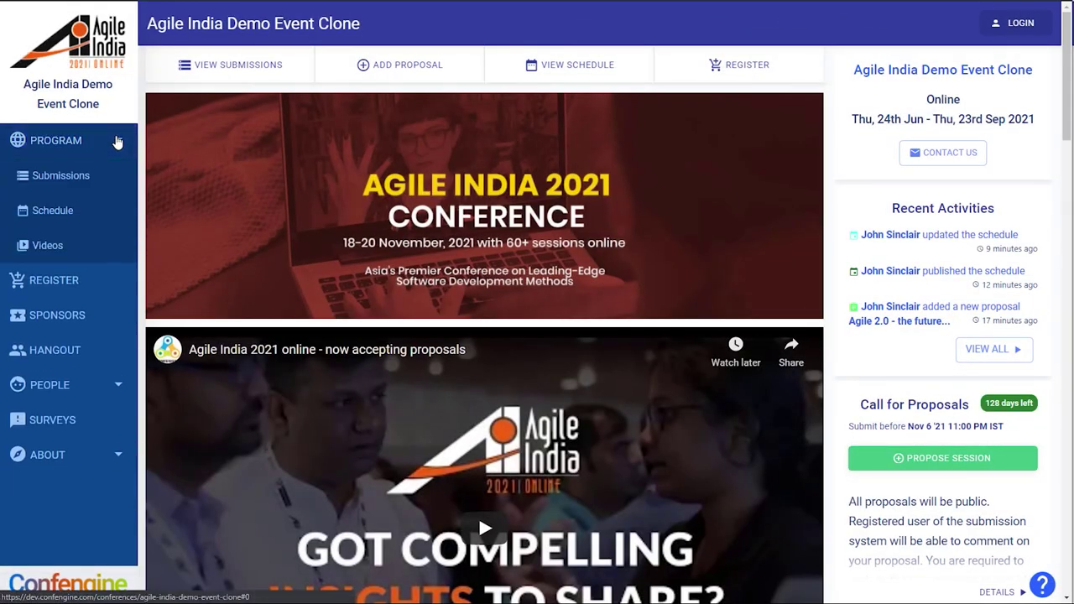
{"action": "left_click", "coordinate": [87, 219]}
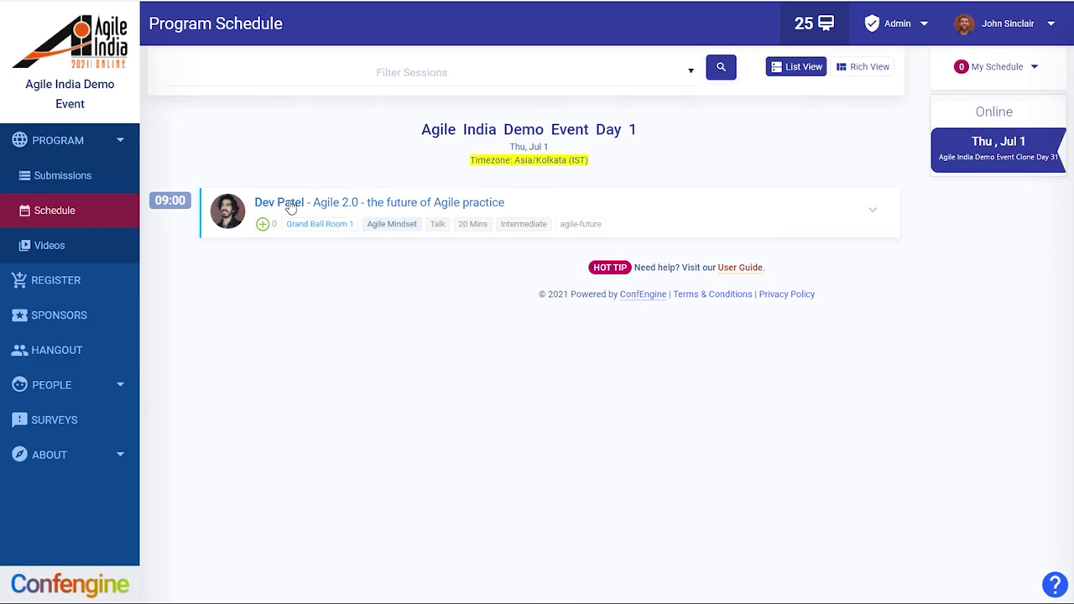
{"action": "left_click", "coordinate": [294, 207]}
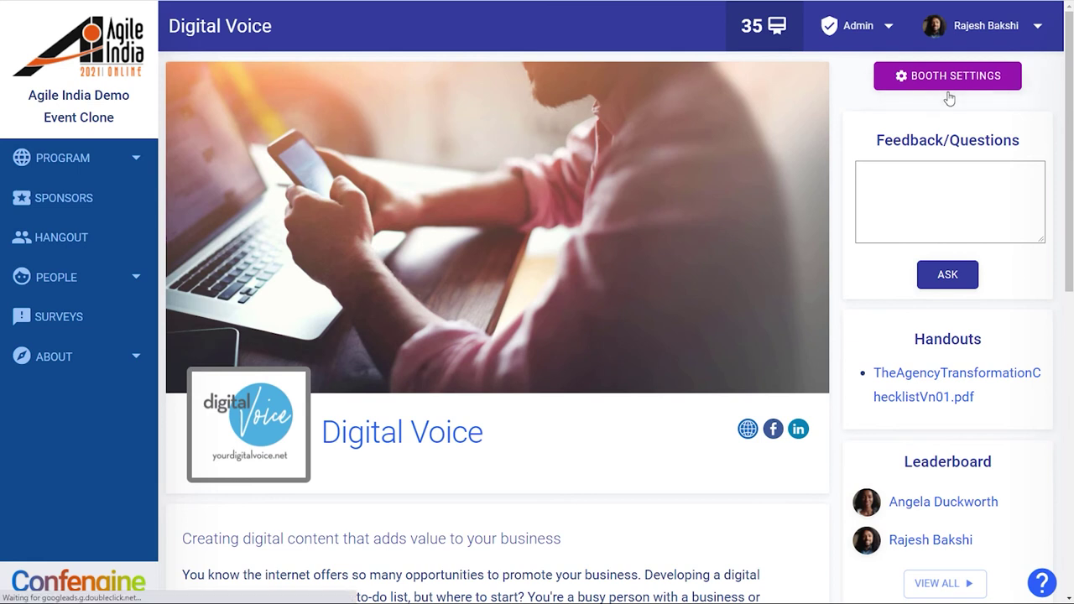
{"action": "left_click", "coordinate": [945, 87]}
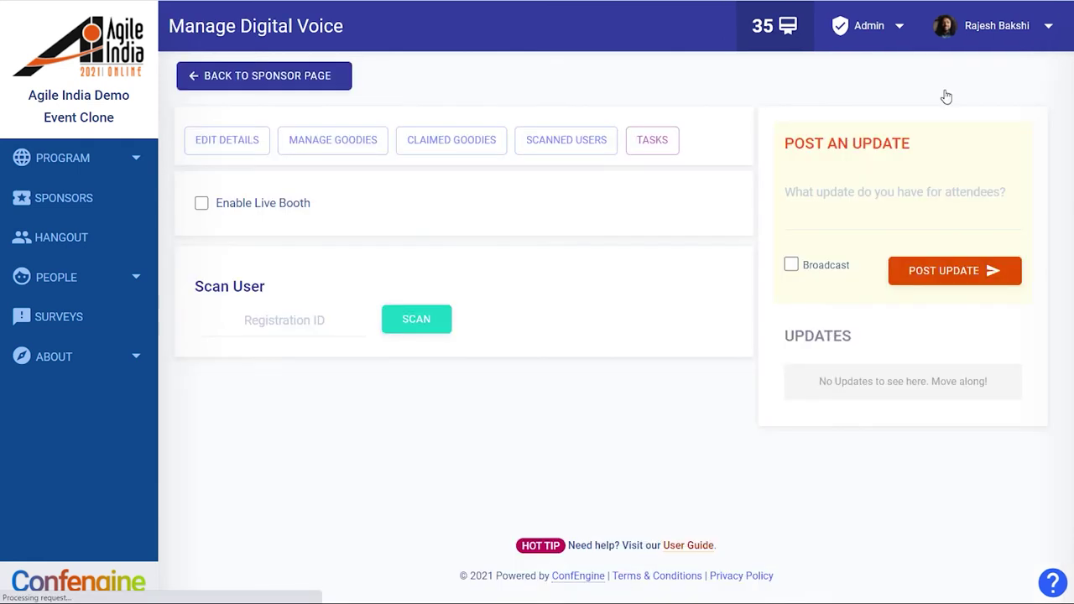
{"action": "left_click", "coordinate": [226, 144]}
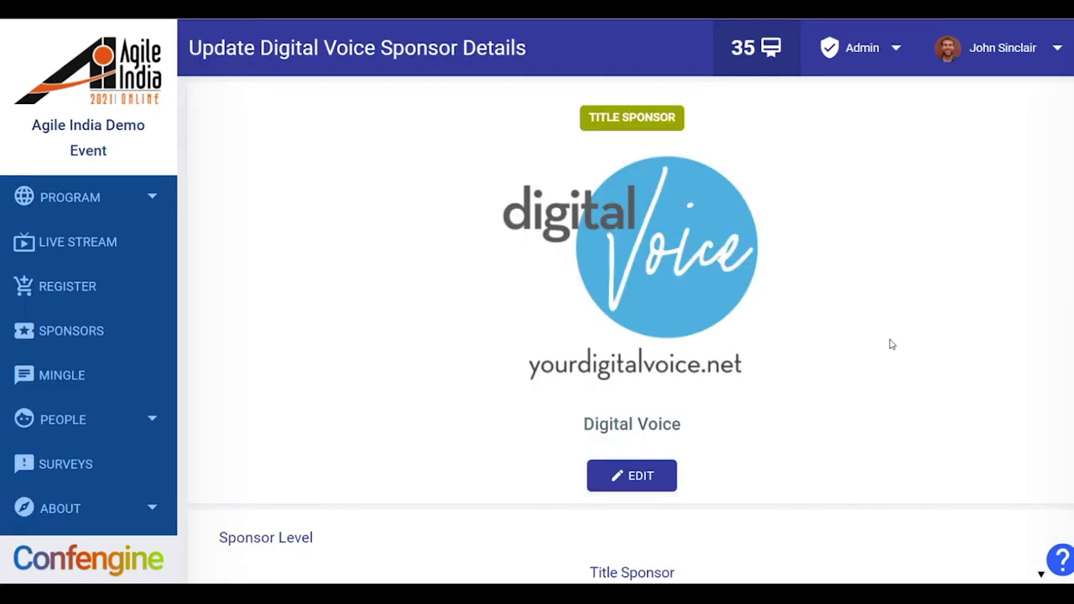
Upload a promo video file in the Promo Video field and save the sponsor details.
{"action": "scroll", "coordinate": [892, 345], "scroll_direction": "down", "scroll_amount": 9}
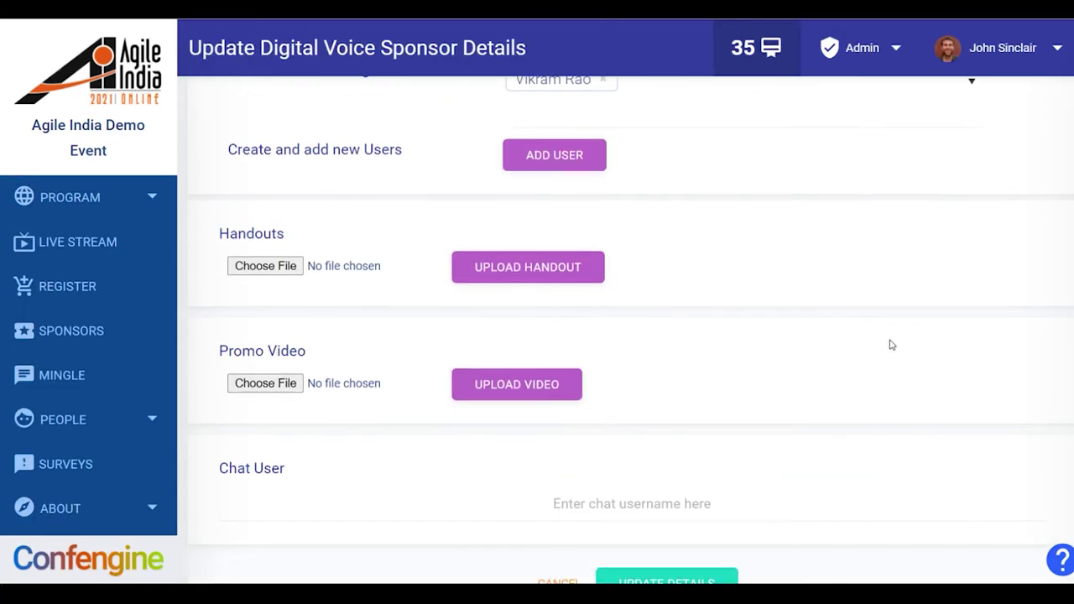
{"action": "scroll", "coordinate": [892, 345], "scroll_direction": "down", "scroll_amount": 2}
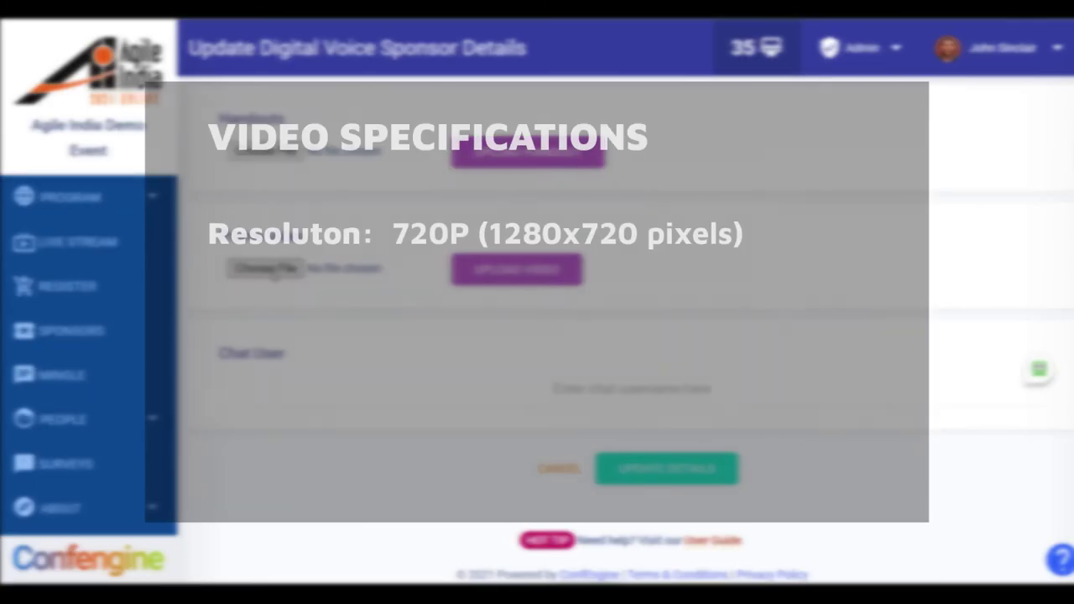
{"action": "left_click", "coordinate": [267, 270]}
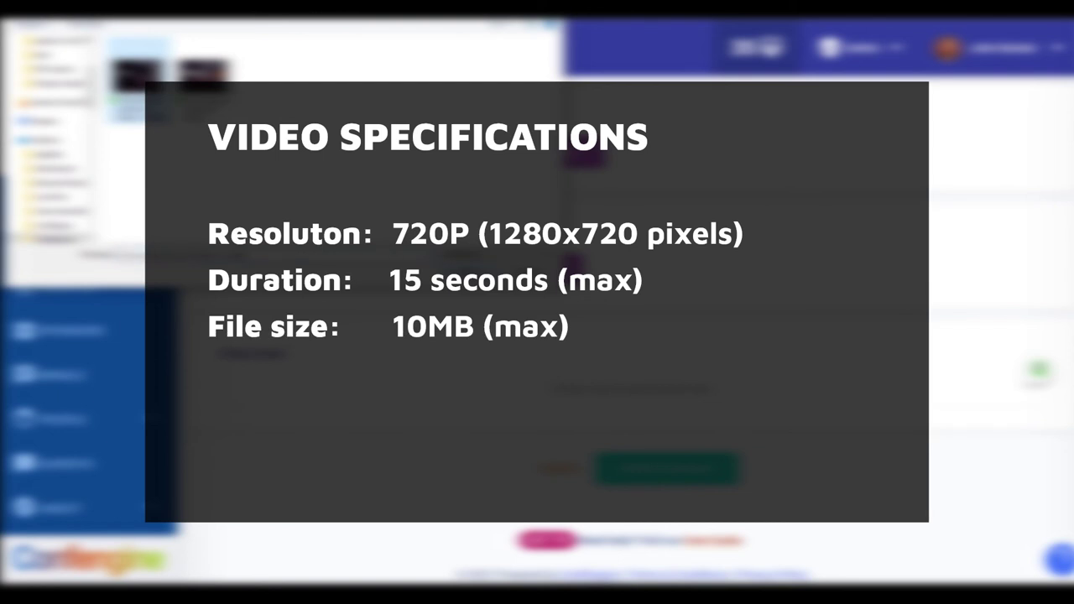
{"action": "key", "text": "Return"}
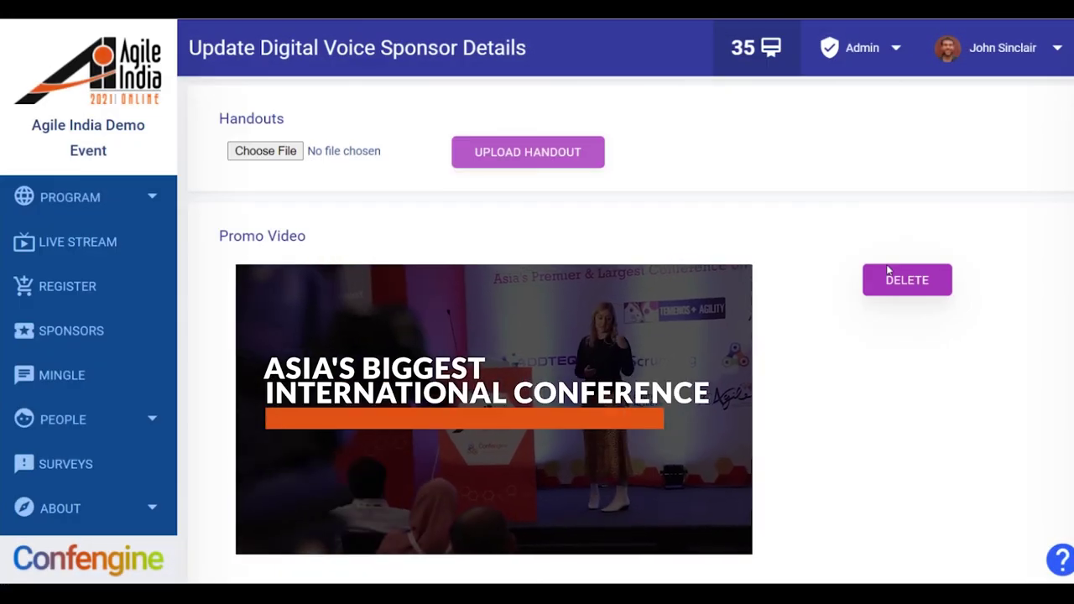
{"action": "scroll", "coordinate": [888, 270], "scroll_direction": "down", "scroll_amount": 3}
{"action": "left_click", "coordinate": [720, 474]}
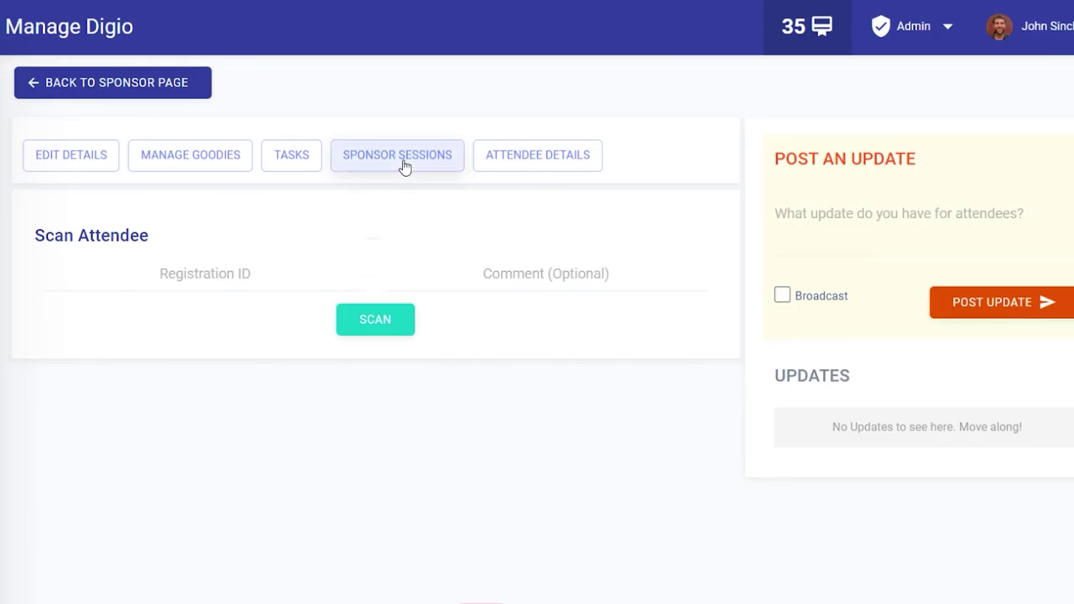
Select the Thu, Aug 19 'Indian Sign Language Recognition (ISLAR)' session as a Digital Voice sponsored session.
{"action": "left_click", "coordinate": [402, 166]}
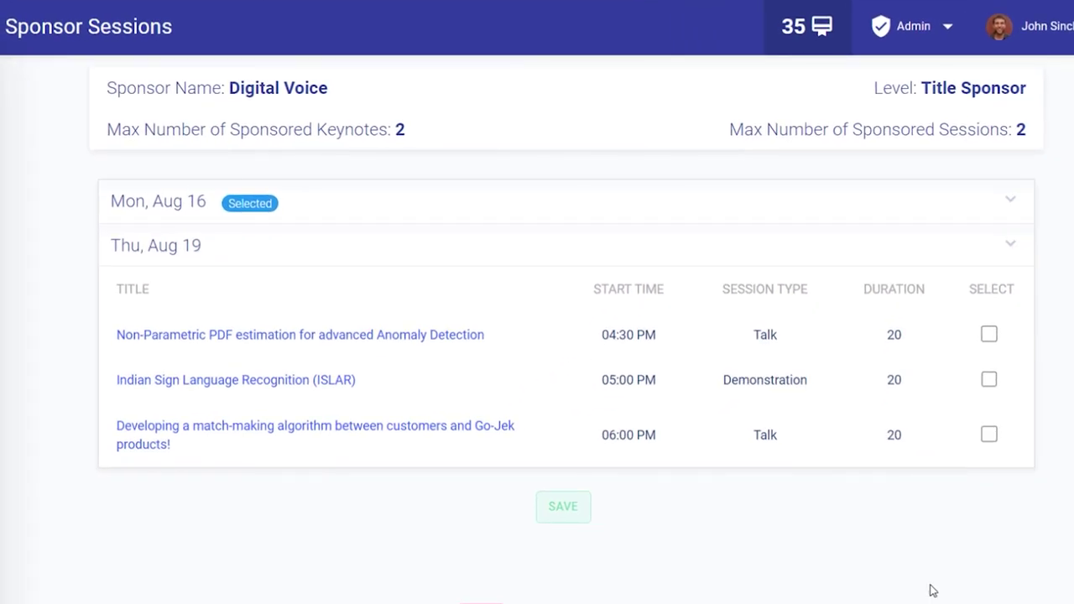
{"action": "left_click", "coordinate": [990, 380]}
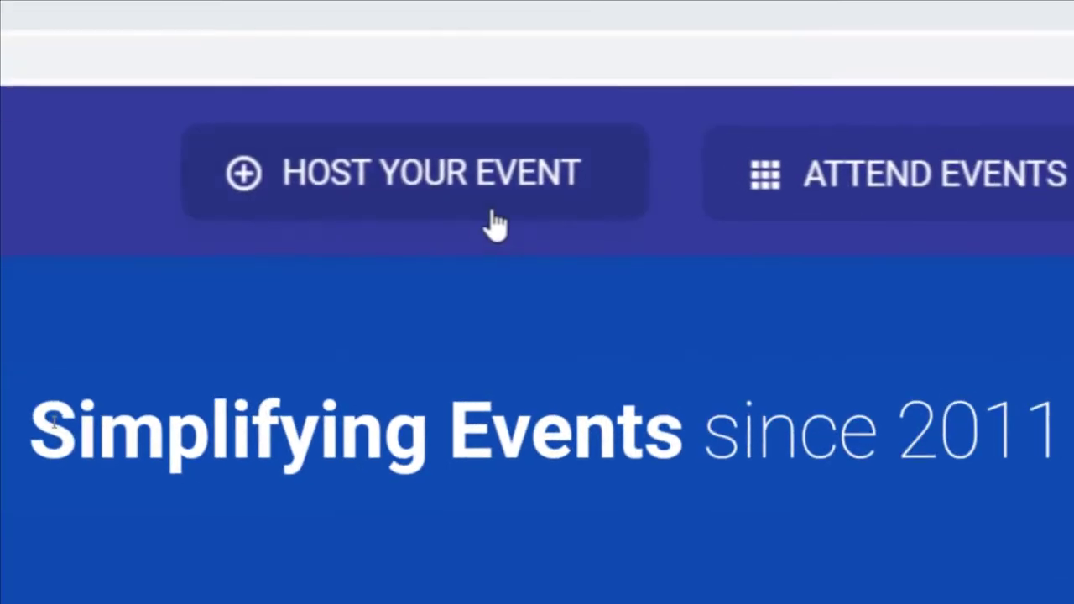
{"action": "left_click", "coordinate": [468, 204]}
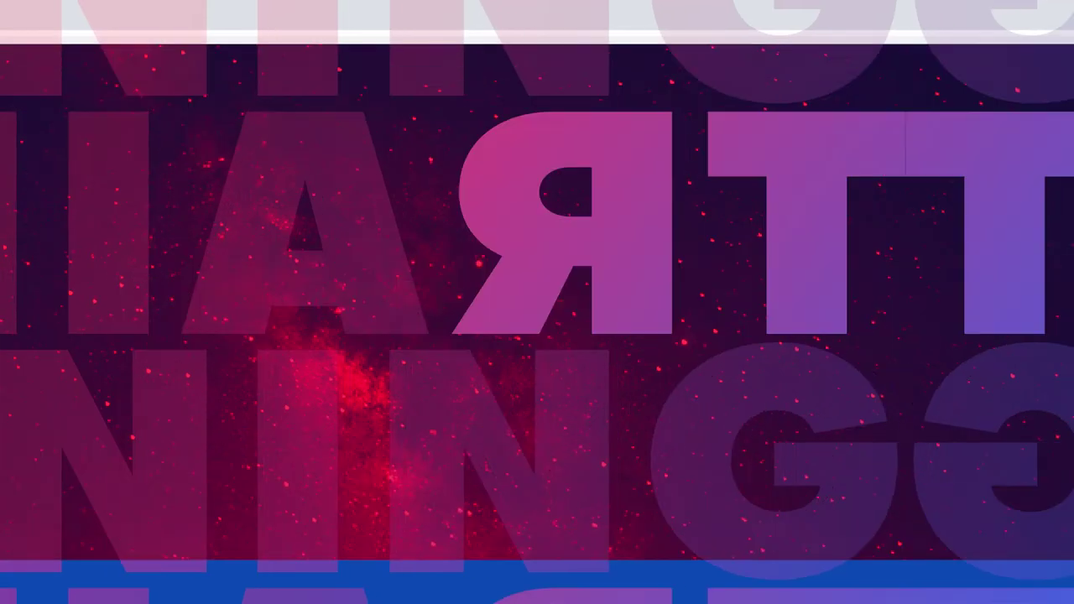